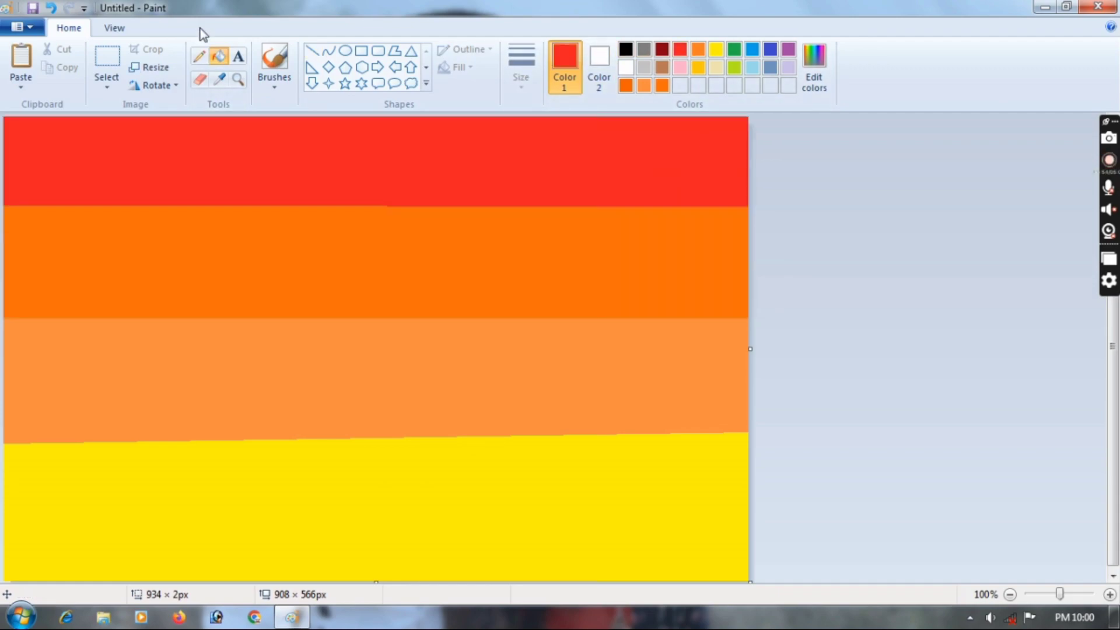
Blend the flat colour bands into a smooth vertical gradient by resizing the picture with the value 5 and again with 66
{"action": "left_click", "coordinate": [59, 219]}
{"action": "double_click", "coordinate": [203, 188]}
{"action": "type", "text": "5"}
{"action": "key", "text": "Return"}
{"action": "key", "text": "ctrl+w"}
{"action": "left_click", "coordinate": [183, 190]}
{"action": "type", "text": "66"}
{"action": "key", "text": "Return"}
Try to squash the whole gradient into the upper half of the canvas and paste a copy, and undo the attempt
{"action": "left_click", "coordinate": [106, 82]}
{"action": "left_click", "coordinate": [136, 180]}
{"action": "left_click_drag", "start_coordinate": [376, 581], "coordinate": [375, 368]}
{"action": "right_click", "coordinate": [400, 328]}
{"action": "left_click", "coordinate": [434, 373]}
{"action": "right_click", "coordinate": [44, 138]}
{"action": "left_click", "coordinate": [87, 257]}
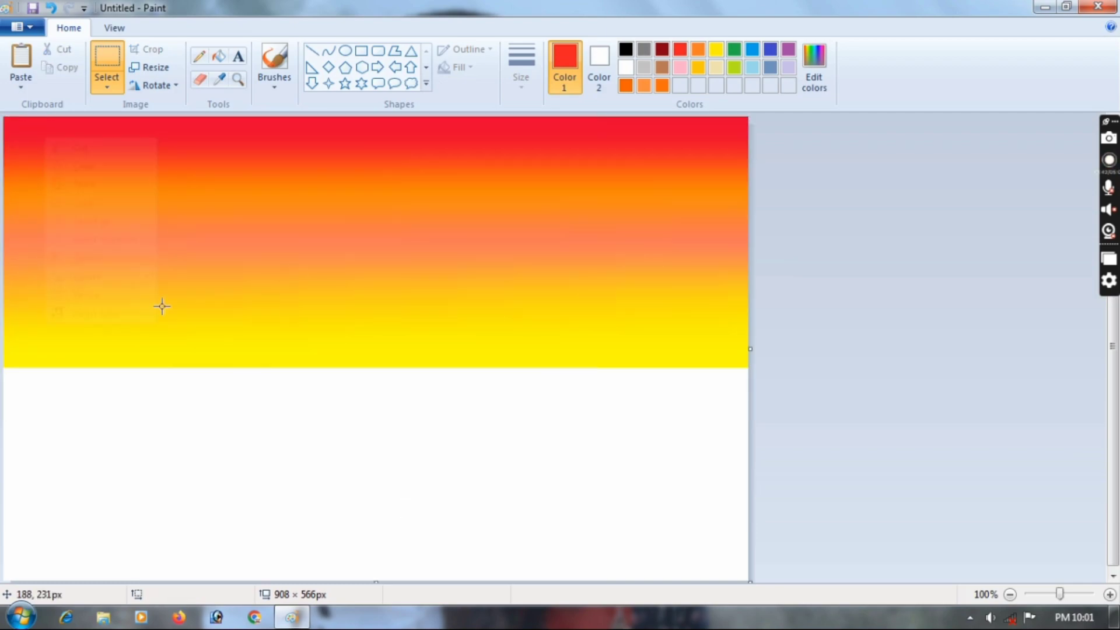
{"action": "key", "text": "ctrl+z"}
{"action": "key", "text": "ctrl+z"}
{"action": "key", "text": "ctrl+z"}
{"action": "key", "text": "ctrl+z"}
Select the whole picture and squash the gradient vertically into the upper half of the canvas
{"action": "left_click", "coordinate": [106, 83]}
{"action": "left_click", "coordinate": [150, 183]}
{"action": "left_click_drag", "start_coordinate": [377, 581], "coordinate": [374, 549]}
Try to mirror the squashed gradient into the lower half with a copied and flipped duplicate, and undo the duplicate
{"action": "right_click", "coordinate": [397, 281]}
{"action": "left_click", "coordinate": [436, 311]}
{"action": "right_click", "coordinate": [370, 292]}
{"action": "left_click", "coordinate": [411, 339]}
{"action": "right_click", "coordinate": [384, 286]}
{"action": "left_click", "coordinate": [598, 489]}
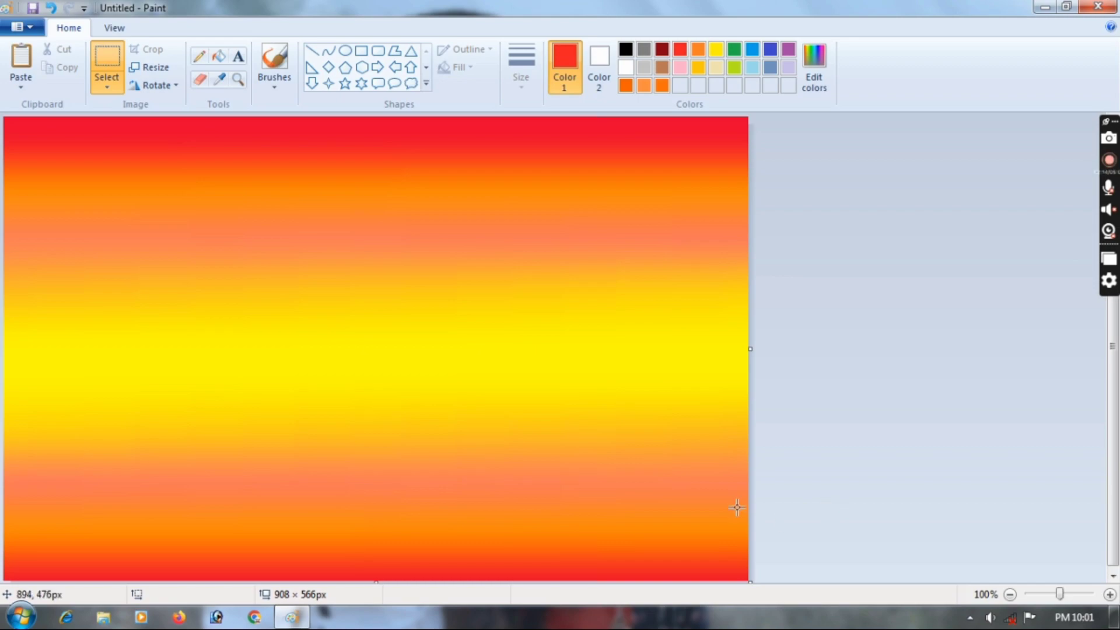
{"action": "key", "text": "ctrl+z"}
Draw a solid-filled circle with yellow outline and yellow fill as the sun in the middle of the gradient sky
{"action": "left_click", "coordinate": [345, 50]}
{"action": "left_click", "coordinate": [717, 50]}
{"action": "left_click", "coordinate": [600, 67]}
{"action": "left_click", "coordinate": [717, 50]}
{"action": "left_click", "coordinate": [460, 67]}
{"action": "left_click", "coordinate": [481, 110]}
{"action": "left_click_drag", "start_coordinate": [301, 189], "coordinate": [426, 317]}
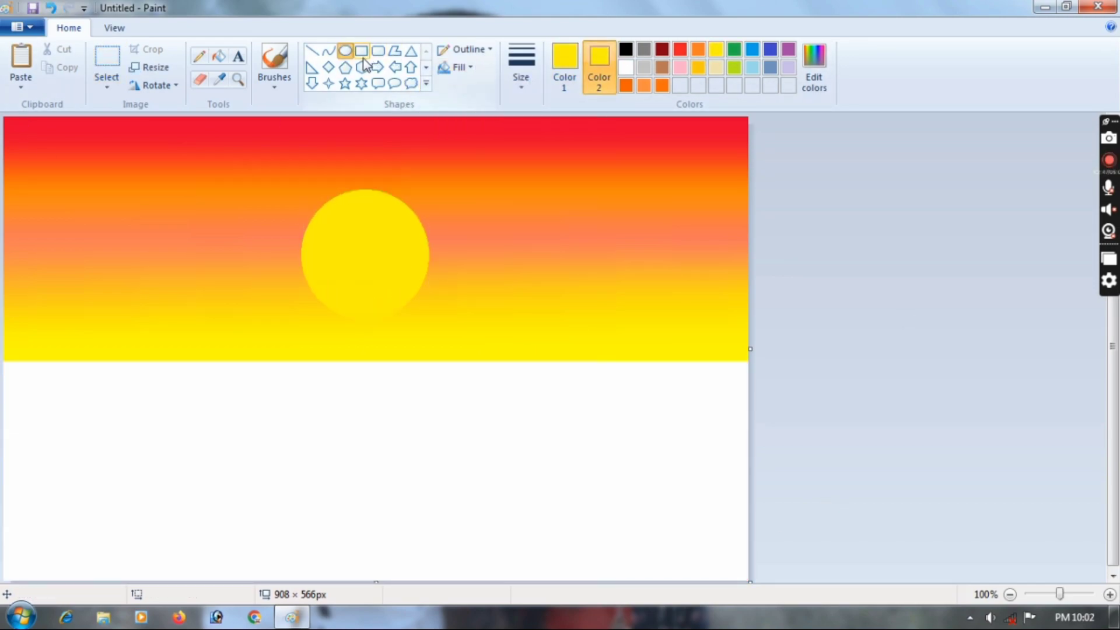
Draw a black slanted line about 116 × 116 px from the sun's lower part down to the left, redrawing the first attempt
{"action": "left_click", "coordinate": [312, 51]}
{"action": "left_click", "coordinate": [565, 58]}
{"action": "left_click", "coordinate": [626, 49]}
{"action": "left_click_drag", "start_coordinate": [356, 314], "coordinate": [252, 388]}
{"action": "key", "text": "ctrl+z"}
{"action": "left_click_drag", "start_coordinate": [349, 290], "coordinate": [255, 385]}
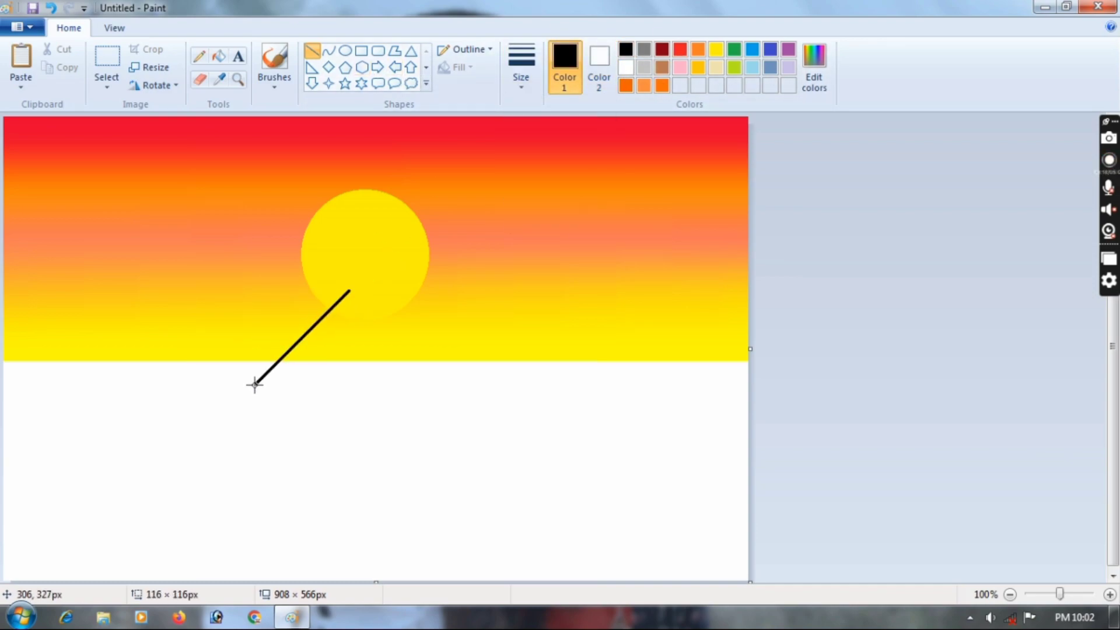
Choose a thicker line and complete the roof's slanted four-sided panel with black lines
{"action": "left_click", "coordinate": [521, 64]}
{"action": "left_click", "coordinate": [561, 175]}
{"action": "mouse_move", "coordinate": [349, 291]}
{"action": "left_mouse_down"}
{"action": "mouse_move", "coordinate": [473, 292]}
{"action": "mouse_move", "coordinate": [378, 386]}
{"action": "mouse_move", "coordinate": [475, 292]}
{"action": "mouse_move", "coordinate": [408, 385]}
{"action": "mouse_move", "coordinate": [388, 391]}
{"action": "left_mouse_up"}
{"action": "left_click_drag", "start_coordinate": [253, 386], "coordinate": [390, 392]}
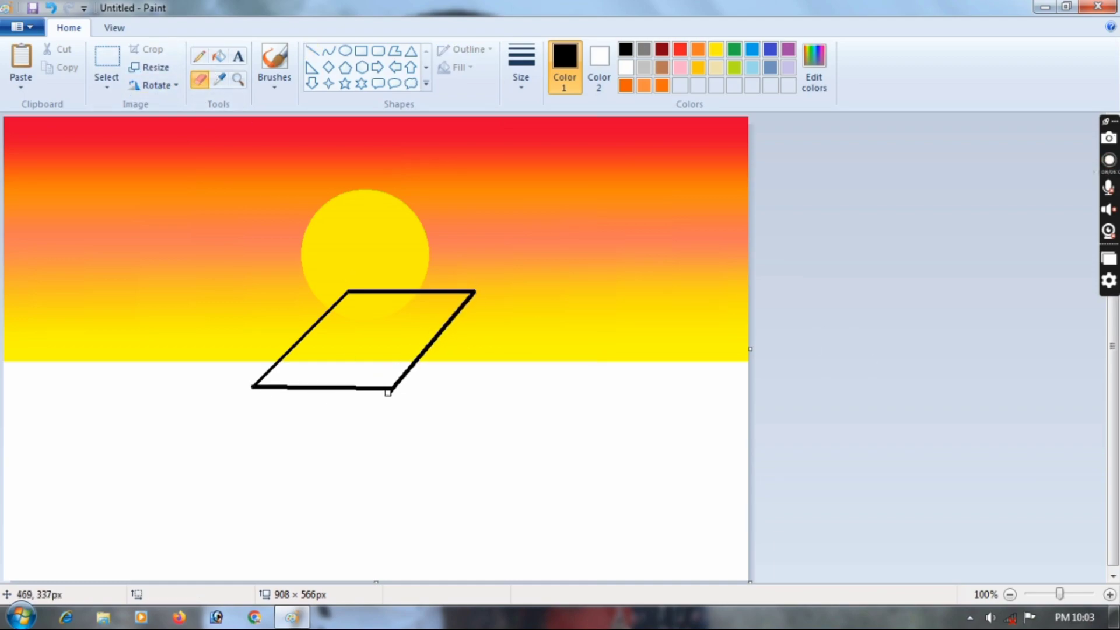
Draw the far roof slope as a narrow strip and add vertical wall lines beneath the roof
{"action": "left_click", "coordinate": [312, 51]}
{"action": "mouse_move", "coordinate": [474, 292]}
{"action": "left_mouse_down"}
{"action": "mouse_move", "coordinate": [560, 376]}
{"action": "mouse_move", "coordinate": [534, 378]}
{"action": "left_mouse_up"}
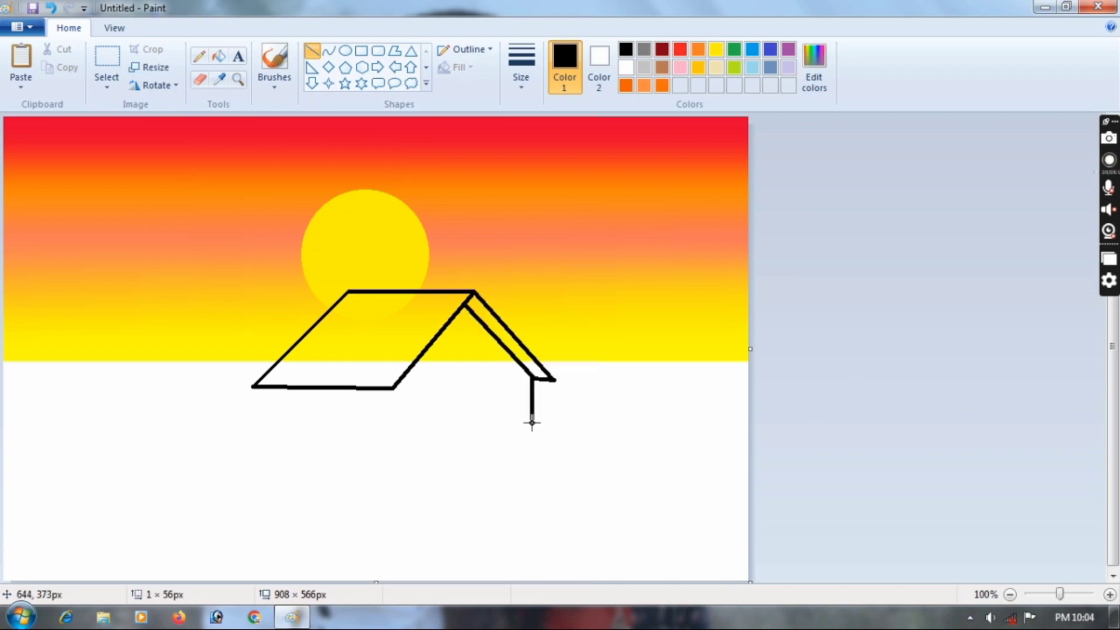
{"action": "left_click_drag", "start_coordinate": [414, 373], "coordinate": [411, 427]}
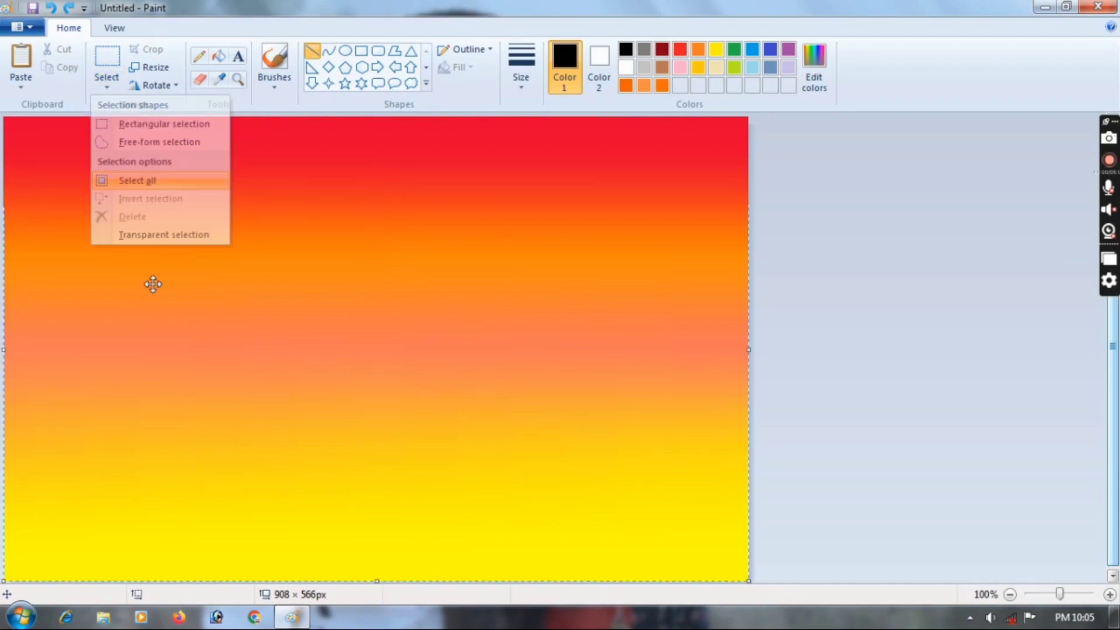
Squash the selected gradient into the upper half of the canvas and copy it
{"action": "left_click_drag", "start_coordinate": [376, 410], "coordinate": [376, 344]}
{"action": "right_click", "coordinate": [363, 267]}
{"action": "left_click", "coordinate": [385, 298]}
Try to fill the lower half with a pasted copy of the gradient rotated 180°, and undo its placement
{"action": "key", "text": "ctrl+v"}
{"action": "right_click", "coordinate": [338, 265]}
{"action": "mouse_move", "coordinate": [380, 404]}
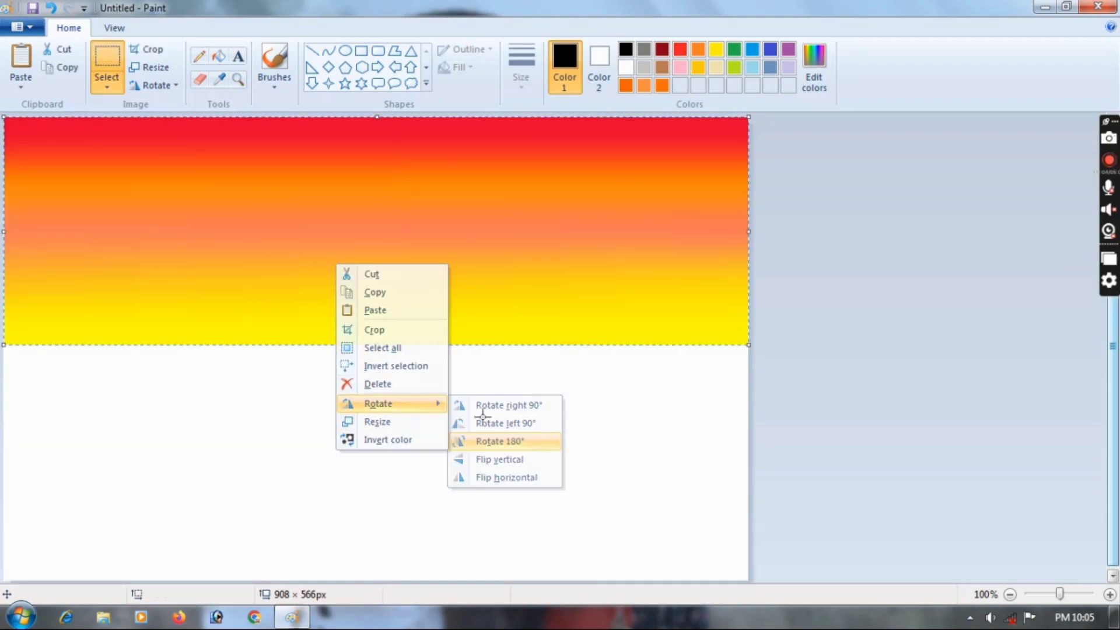
{"action": "left_click", "coordinate": [502, 443]}
{"action": "left_click_drag", "start_coordinate": [412, 255], "coordinate": [407, 493]}
{"action": "left_click_drag", "start_coordinate": [371, 352], "coordinate": [371, 344]}
{"action": "left_click_drag", "start_coordinate": [393, 391], "coordinate": [406, 390]}
{"action": "left_click", "coordinate": [819, 426]}
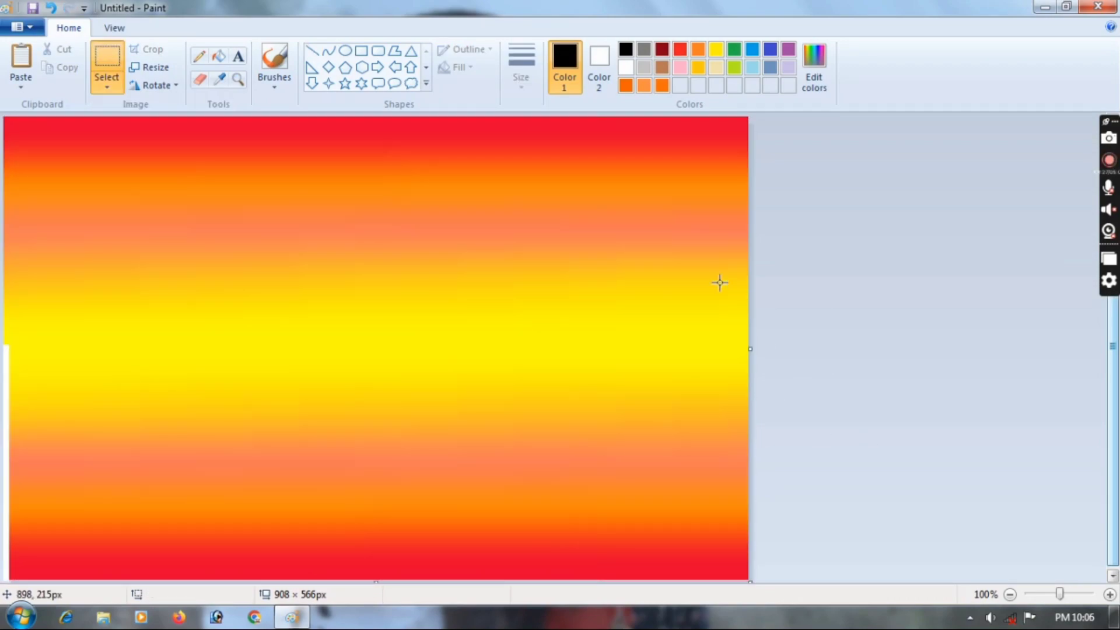
{"action": "left_click", "coordinate": [50, 9]}
Retry the reflection by pasting the gradient, rotating it 180° and aligning it in the lower half, and undo it
{"action": "right_click", "coordinate": [207, 279]}
{"action": "left_click", "coordinate": [264, 325]}
{"action": "right_click", "coordinate": [272, 275]}
{"action": "mouse_move", "coordinate": [315, 413]}
{"action": "left_click", "coordinate": [436, 452]}
{"action": "left_click_drag", "start_coordinate": [324, 337], "coordinate": [326, 585]}
{"action": "left_click_drag", "start_coordinate": [377, 366], "coordinate": [378, 346]}
{"action": "left_click", "coordinate": [378, 344]}
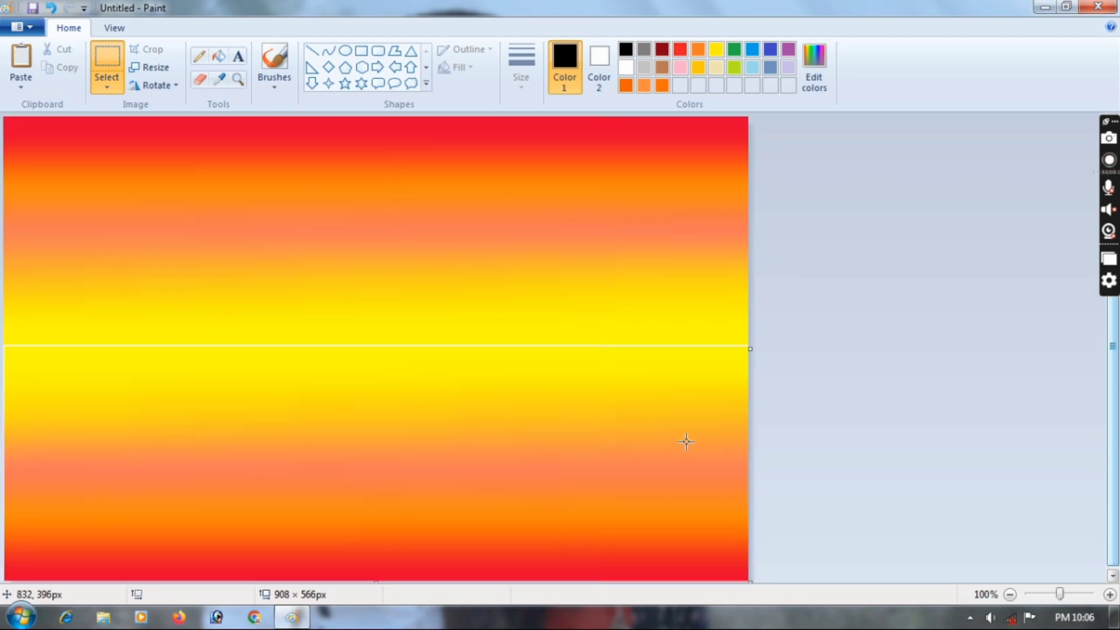
{"action": "left_click", "coordinate": [51, 8]}
Paste the gradient, rotate it 180°, and move and stretch it to fill the lower half as a seamless reflection
{"action": "right_click", "coordinate": [203, 298]}
{"action": "left_click", "coordinate": [260, 348]}
{"action": "right_click", "coordinate": [317, 315]}
{"action": "right_click", "coordinate": [314, 257]}
{"action": "left_click", "coordinate": [478, 435]}
{"action": "left_click_drag", "start_coordinate": [413, 271], "coordinate": [411, 469]}
{"action": "left_click_drag", "start_coordinate": [377, 544], "coordinate": [378, 572]}
{"action": "left_click_drag", "start_coordinate": [376, 313], "coordinate": [377, 296]}
{"action": "left_click_drag", "start_coordinate": [390, 364], "coordinate": [395, 391]}
{"action": "left_click", "coordinate": [754, 347]}
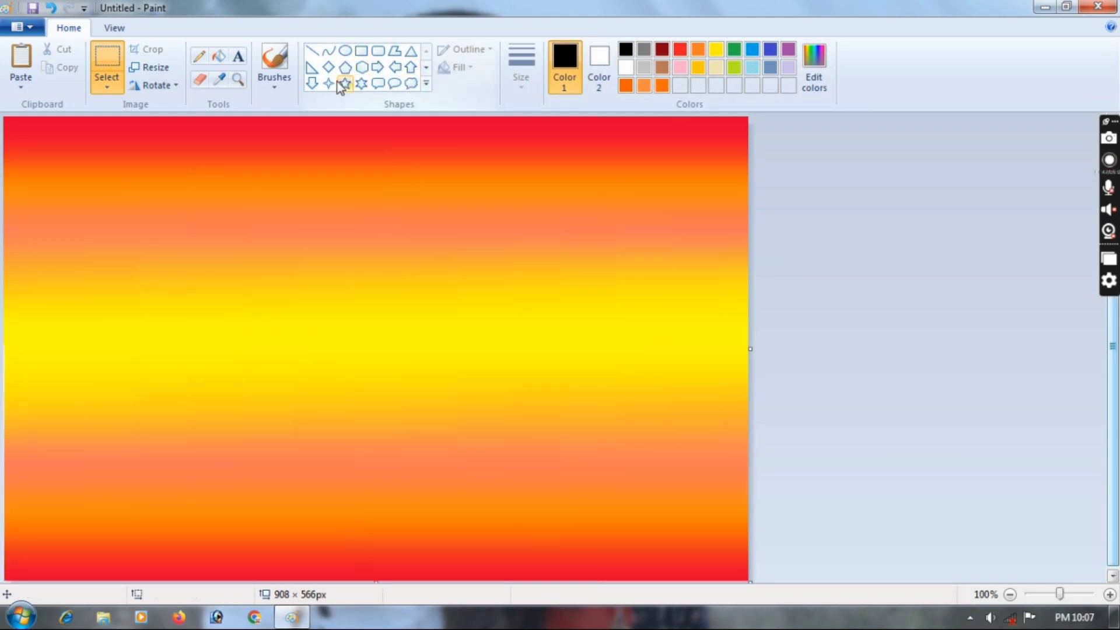
Draw the house roof with black lines: a slanted four-sided panel, a narrow far slope and a short ridge extension
{"action": "left_click", "coordinate": [313, 50]}
{"action": "left_click_drag", "start_coordinate": [370, 313], "coordinate": [273, 404]}
{"action": "left_click_drag", "start_coordinate": [370, 312], "coordinate": [489, 312]}
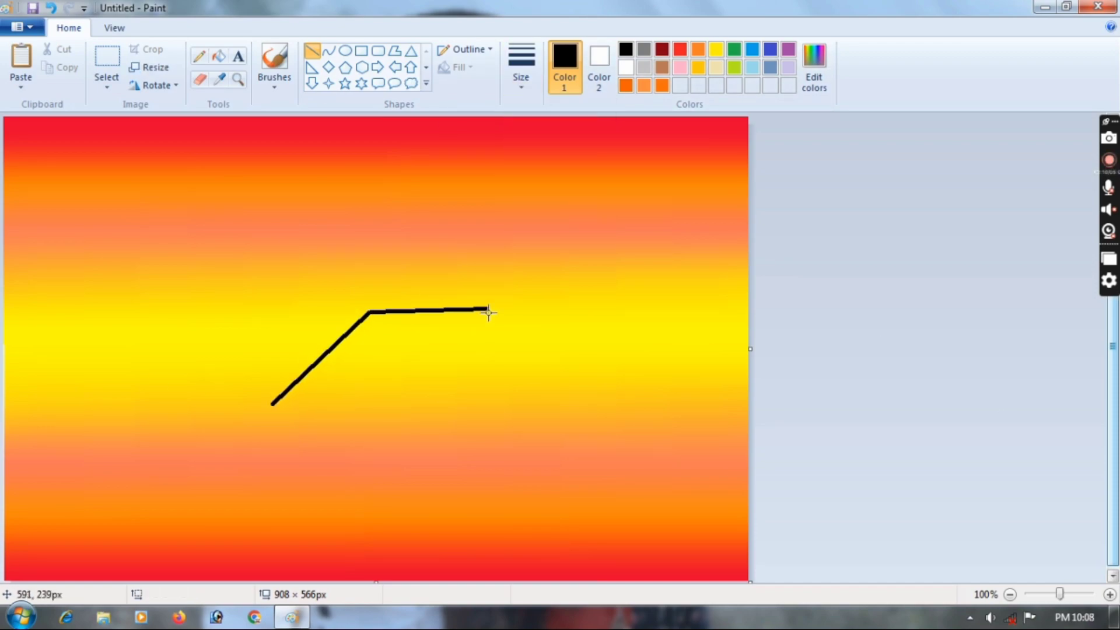
{"action": "left_click_drag", "start_coordinate": [412, 401], "coordinate": [412, 401]}
{"action": "left_click_drag", "start_coordinate": [273, 404], "coordinate": [410, 403]}
{"action": "left_click_drag", "start_coordinate": [539, 361], "coordinate": [568, 392]}
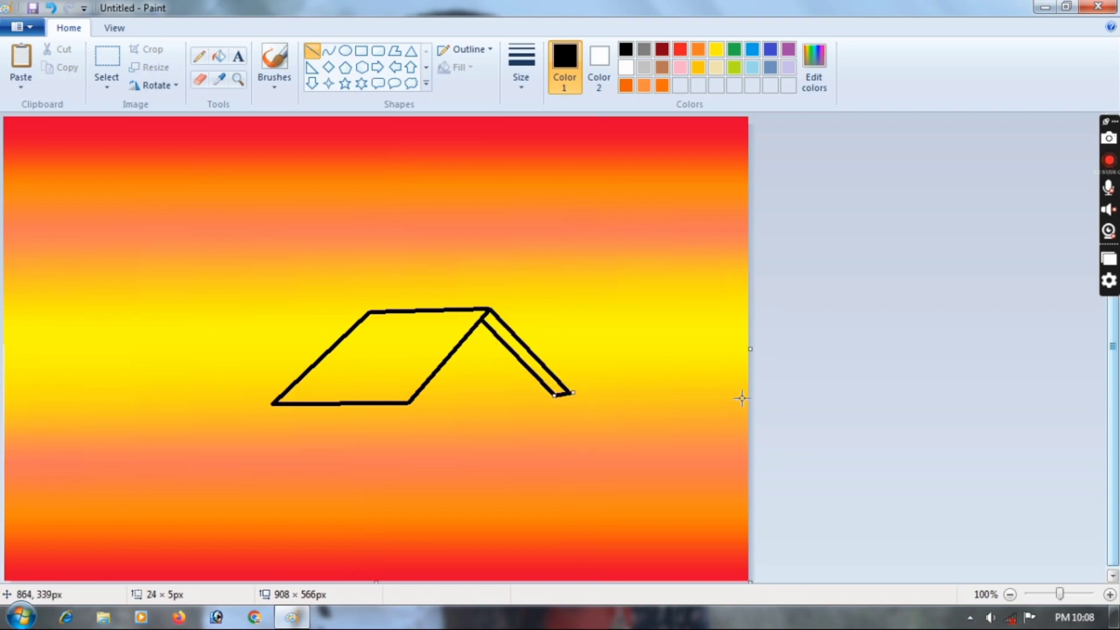
{"action": "left_click_drag", "start_coordinate": [491, 311], "coordinate": [522, 312]}
Draw the house walls below the roof with vertical black corner lines and base lines
{"action": "left_click_drag", "start_coordinate": [430, 379], "coordinate": [430, 446]}
{"action": "key", "text": "ctrl+z"}
{"action": "left_click_drag", "start_coordinate": [426, 384], "coordinate": [425, 451]}
{"action": "left_click_drag", "start_coordinate": [553, 395], "coordinate": [553, 416]}
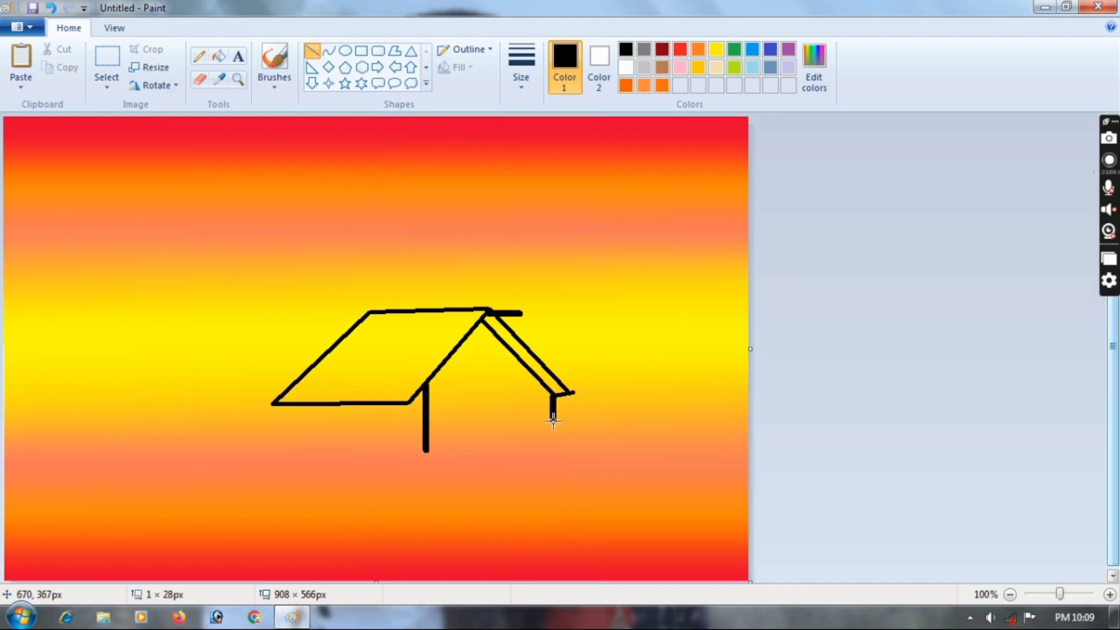
{"action": "mouse_move", "coordinate": [300, 453]}
{"action": "left_mouse_down"}
{"action": "mouse_move", "coordinate": [552, 438]}
{"action": "mouse_move", "coordinate": [684, 446]}
{"action": "left_mouse_up"}
{"action": "key", "text": "ctrl+z"}
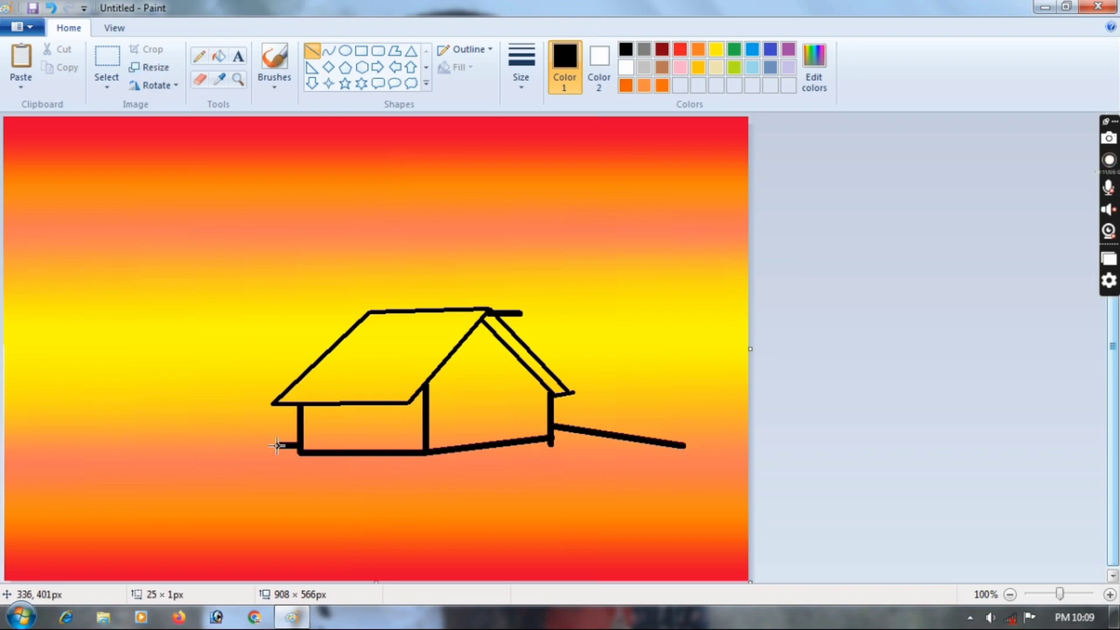
Try to outline a wide platform around the house base, and undo its lines
{"action": "left_click_drag", "start_coordinate": [259, 449], "coordinate": [432, 487]}
{"action": "mouse_move", "coordinate": [429, 488]}
{"action": "left_mouse_down"}
{"action": "mouse_move", "coordinate": [670, 446]}
{"action": "mouse_move", "coordinate": [698, 465]}
{"action": "left_mouse_up"}
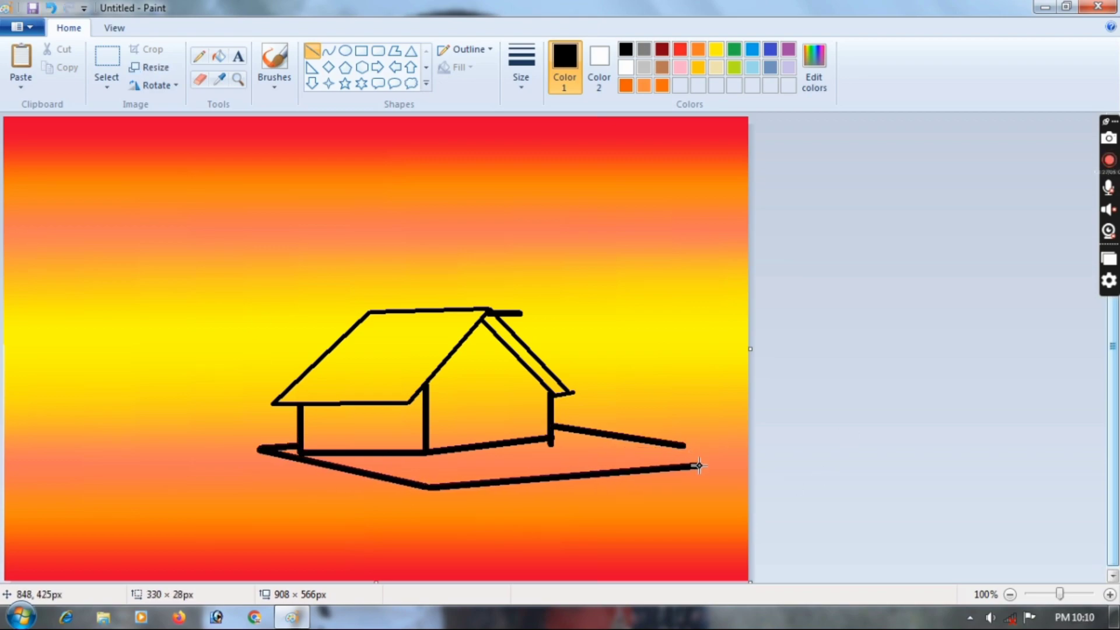
{"action": "left_click", "coordinate": [57, 8]}
{"action": "left_click", "coordinate": [57, 8]}
{"action": "left_click", "coordinate": [56, 8]}
{"action": "left_click", "coordinate": [57, 8]}
Draw a narrower four-sided platform outline around the house base with black lines
{"action": "left_click_drag", "start_coordinate": [552, 429], "coordinate": [639, 472]}
{"action": "left_click_drag", "start_coordinate": [263, 448], "coordinate": [248, 451]}
{"action": "left_click_drag", "start_coordinate": [299, 444], "coordinate": [253, 455]}
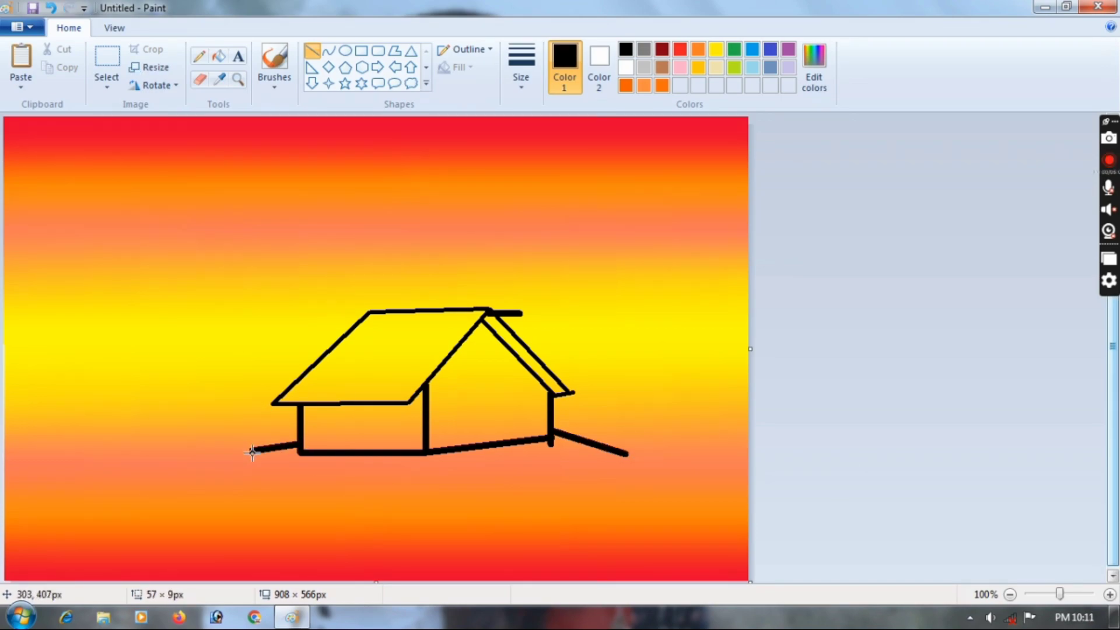
{"action": "mouse_move", "coordinate": [253, 455]}
{"action": "left_mouse_down"}
{"action": "mouse_move", "coordinate": [419, 500]}
{"action": "mouse_move", "coordinate": [659, 467]}
{"action": "left_mouse_up"}
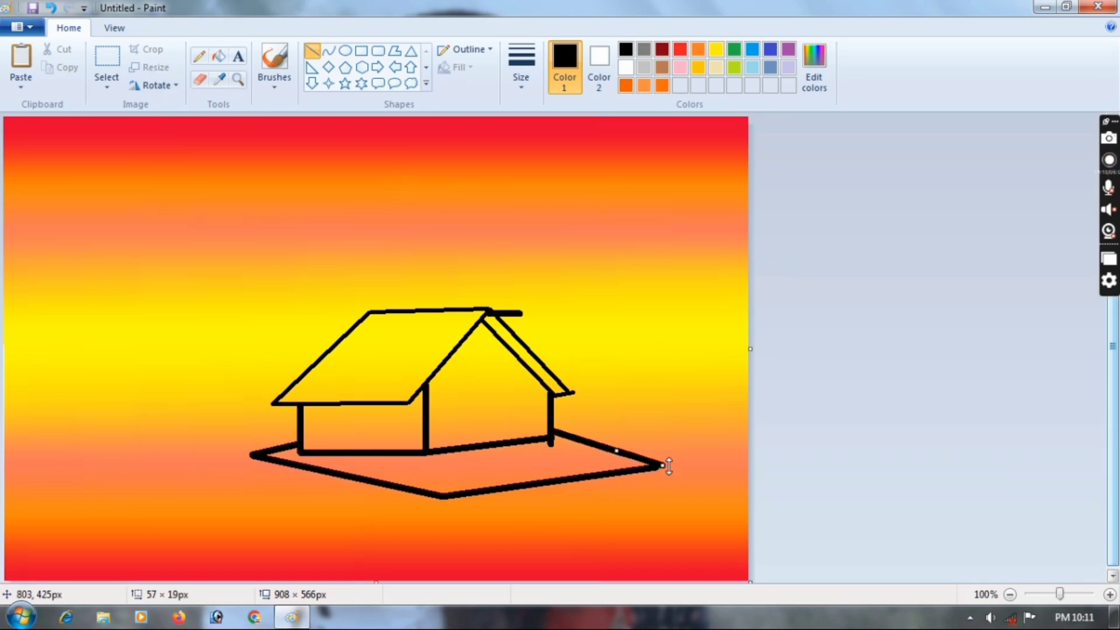
Draw two parallel walkway lines from the platform's near edge to the canvas edge, and paired stilts beneath the platform
{"action": "left_click_drag", "start_coordinate": [544, 484], "coordinate": [756, 547]}
{"action": "left_click_drag", "start_coordinate": [607, 475], "coordinate": [756, 520]}
{"action": "left_click_drag", "start_coordinate": [479, 543], "coordinate": [476, 545]}
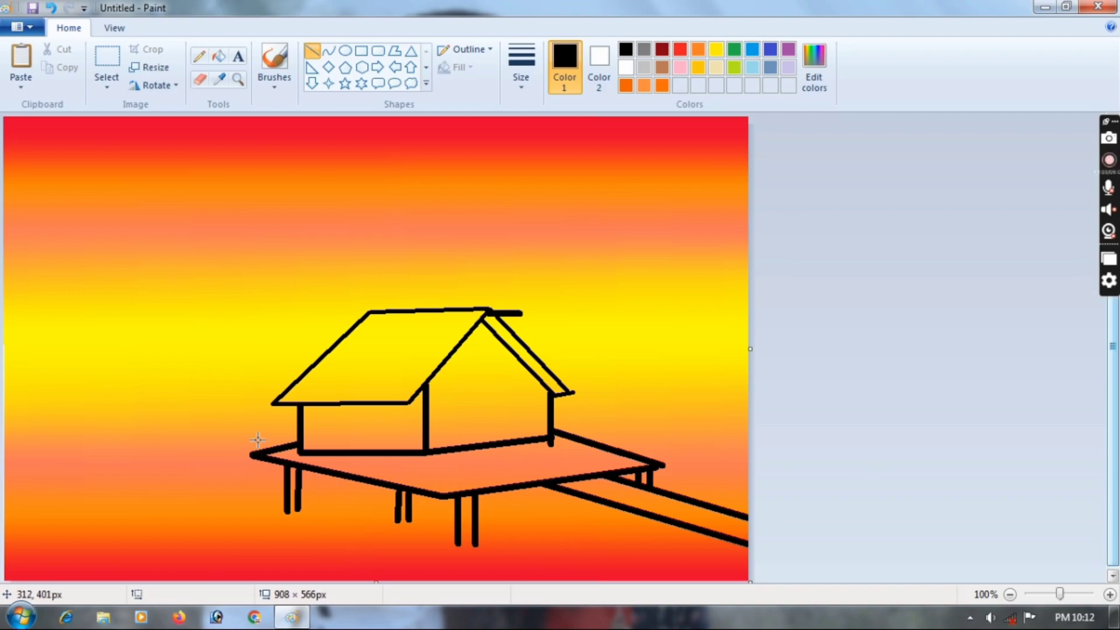
Try to add a railing with long rails and upright posts around the platform
{"action": "mouse_move", "coordinate": [241, 433]}
{"action": "left_mouse_down"}
{"action": "mouse_move", "coordinate": [450, 471]}
{"action": "mouse_move", "coordinate": [536, 461]}
{"action": "left_mouse_up"}
{"action": "left_click_drag", "start_coordinate": [555, 411], "coordinate": [667, 447]}
{"action": "left_click_drag", "start_coordinate": [584, 457], "coordinate": [663, 448]}
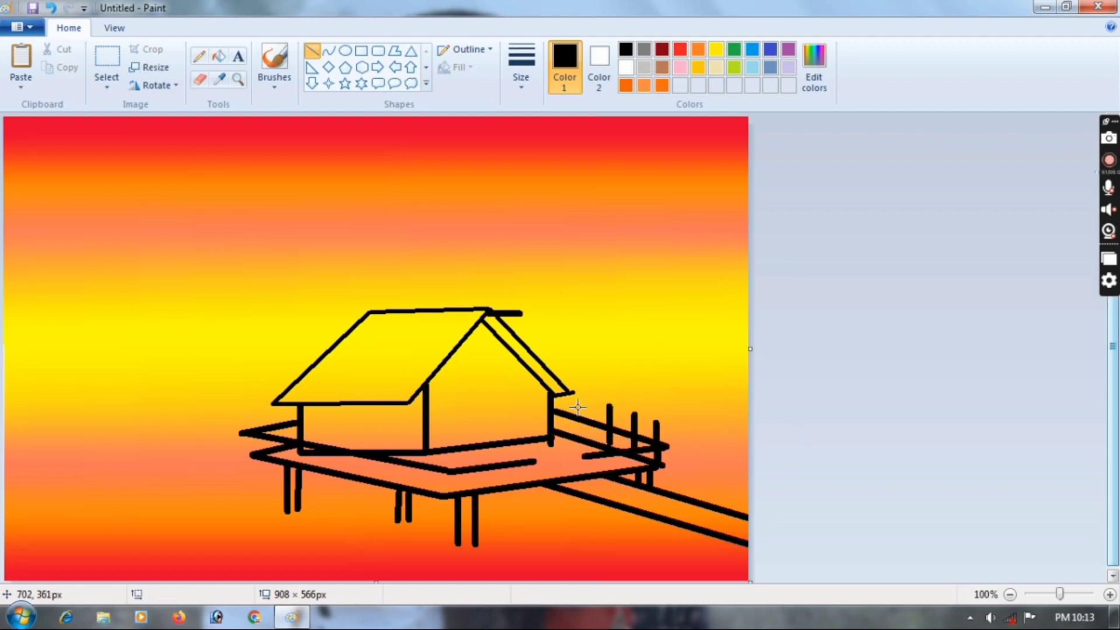
{"action": "left_click_drag", "start_coordinate": [251, 405], "coordinate": [252, 455]}
{"action": "left_click_drag", "start_coordinate": [391, 444], "coordinate": [390, 483]}
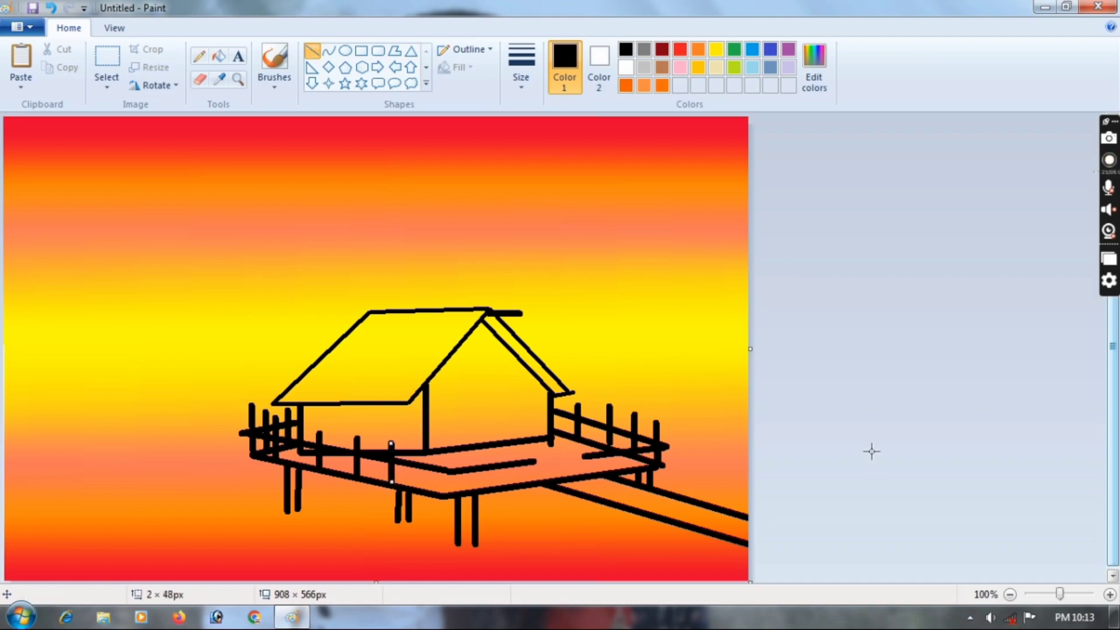
Undo all the railing lines around the platform
{"action": "key", "text": "ctrl+z"}
{"action": "key", "text": "ctrl+z"}
{"action": "key", "text": "ctrl+z"}
{"action": "key", "text": "ctrl+z"}
{"action": "key", "text": "ctrl+z"}
{"action": "key", "text": "ctrl+z"}
{"action": "key", "text": "ctrl+z"}
{"action": "key", "text": "ctrl+z"}
{"action": "key", "text": "ctrl+z"}
{"action": "key", "text": "ctrl+z"}
{"action": "key", "text": "ctrl+z"}
{"action": "key", "text": "ctrl+z"}
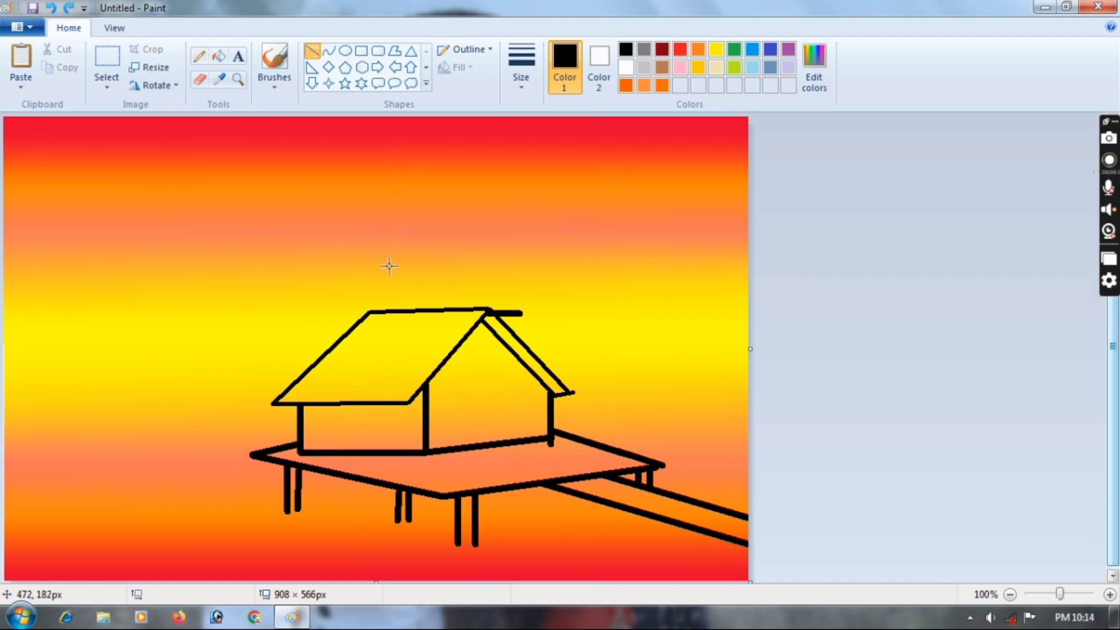
Draw solid black rectangles for a door in the gable wall and a small window in the side wall
{"action": "left_click", "coordinate": [362, 52]}
{"action": "left_click_drag", "start_coordinate": [470, 376], "coordinate": [481, 430]}
{"action": "key", "text": "ctrl+z"}
{"action": "left_click", "coordinate": [599, 67]}
{"action": "left_click", "coordinate": [625, 50]}
{"action": "left_click", "coordinate": [564, 68]}
{"action": "mouse_move", "coordinate": [478, 381]}
{"action": "left_mouse_down"}
{"action": "mouse_move", "coordinate": [488, 440]}
{"action": "mouse_move", "coordinate": [506, 440]}
{"action": "mouse_move", "coordinate": [485, 399]}
{"action": "left_mouse_up"}
{"action": "left_click", "coordinate": [363, 427]}
{"action": "left_click_drag", "start_coordinate": [332, 417], "coordinate": [354, 429]}
{"action": "left_click_drag", "start_coordinate": [405, 467], "coordinate": [470, 469]}
{"action": "key", "text": "ctrl+z"}
{"action": "left_click", "coordinate": [626, 68]}
{"action": "left_click", "coordinate": [599, 67]}
{"action": "left_click", "coordinate": [626, 68]}
{"action": "mouse_move", "coordinate": [416, 327]}
{"action": "left_mouse_down"}
{"action": "mouse_move", "coordinate": [378, 379]}
{"action": "mouse_move", "coordinate": [342, 398]}
{"action": "left_mouse_up"}
{"action": "left_click", "coordinate": [304, 423]}
{"action": "left_click", "coordinate": [448, 354]}
{"action": "key", "text": "ctrl+z"}
{"action": "key", "text": "ctrl+z"}
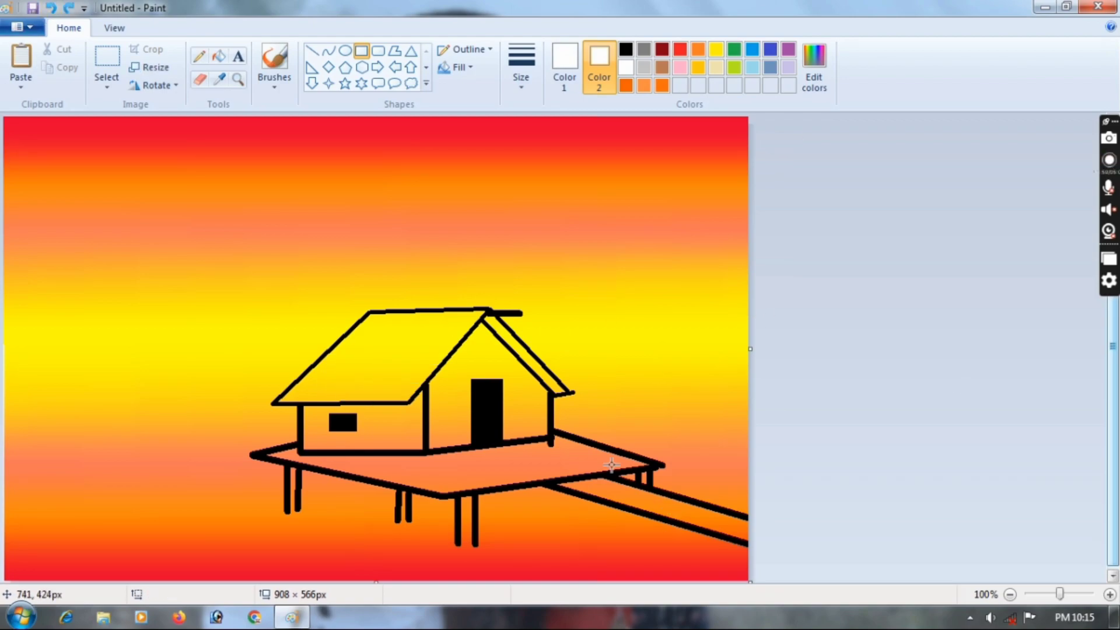
Switch to the Line tool in black and thicken the platform's middle stilt
{"action": "left_click", "coordinate": [312, 50]}
{"action": "left_click", "coordinate": [565, 58]}
{"action": "left_click", "coordinate": [626, 49]}
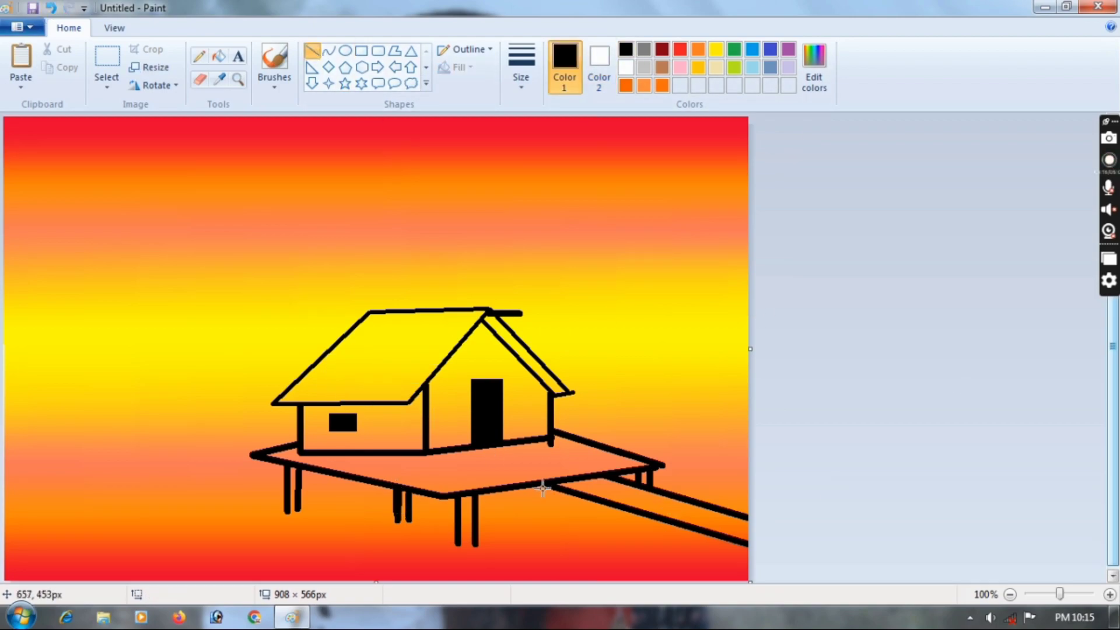
Mix a very dark red custom colour and brush it onto the platform deck in front of the door
{"action": "left_click", "coordinate": [274, 64]}
{"action": "left_click", "coordinate": [662, 49]}
{"action": "left_click", "coordinate": [814, 67]}
{"action": "left_click", "coordinate": [405, 420]}
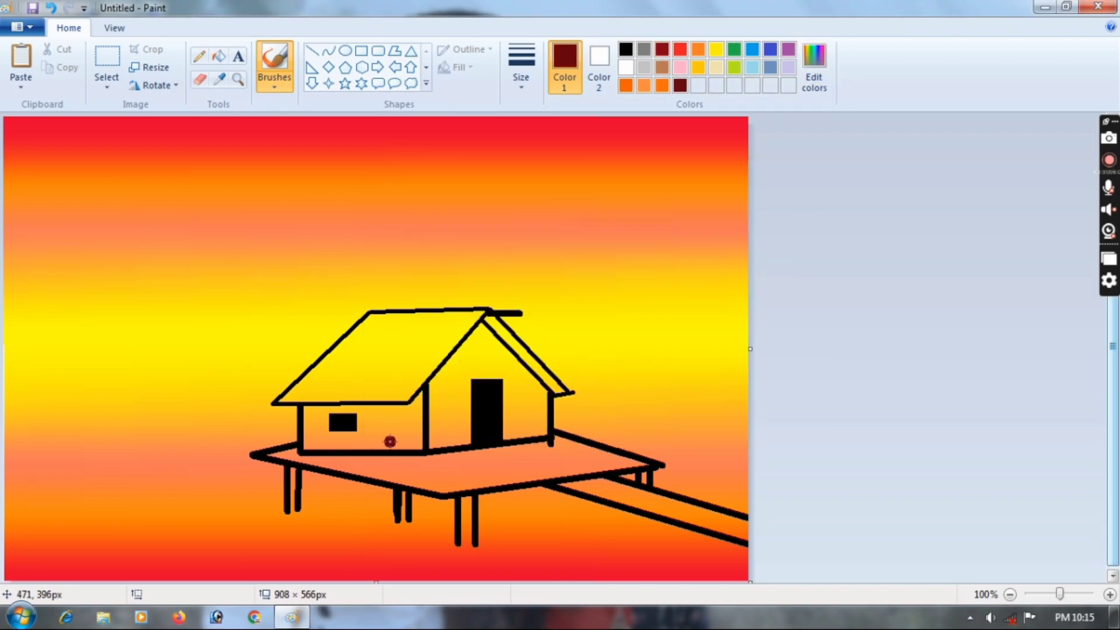
{"action": "left_click", "coordinate": [814, 67]}
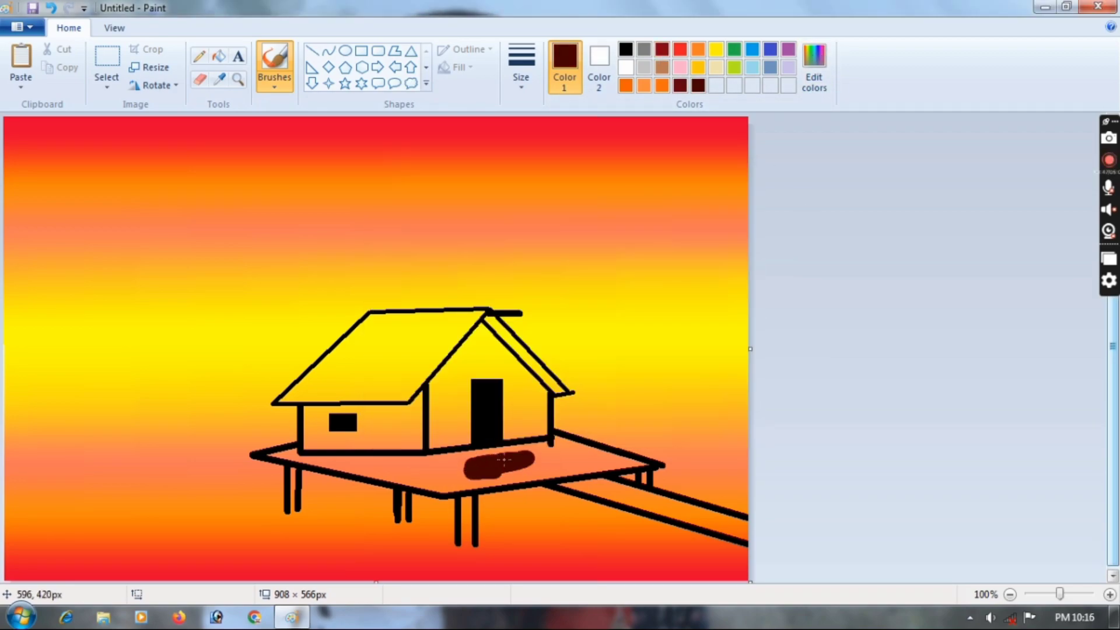
{"action": "left_click_drag", "start_coordinate": [525, 466], "coordinate": [467, 452]}
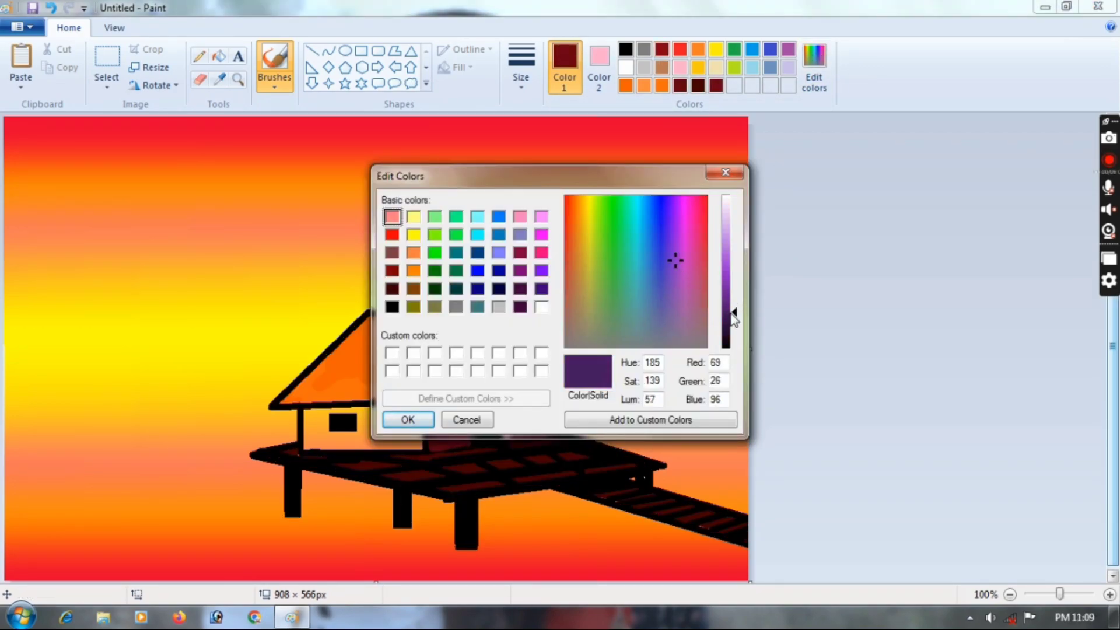
Try a dark purple custom colour (red 69, green 26, blue 96) on the side wall, and undo the stroke
{"action": "left_click", "coordinate": [405, 421]}
{"action": "left_click_drag", "start_coordinate": [407, 424], "coordinate": [405, 417]}
{"action": "left_click", "coordinate": [51, 8]}
Mix a dark reddish-purple custom colour and brush it over the side wall around the black window
{"action": "left_click", "coordinate": [814, 67]}
{"action": "left_click", "coordinate": [693, 243]}
{"action": "left_click_drag", "start_coordinate": [735, 312], "coordinate": [735, 321]}
{"action": "left_click", "coordinate": [408, 419]}
{"action": "left_click_drag", "start_coordinate": [386, 433], "coordinate": [382, 426]}
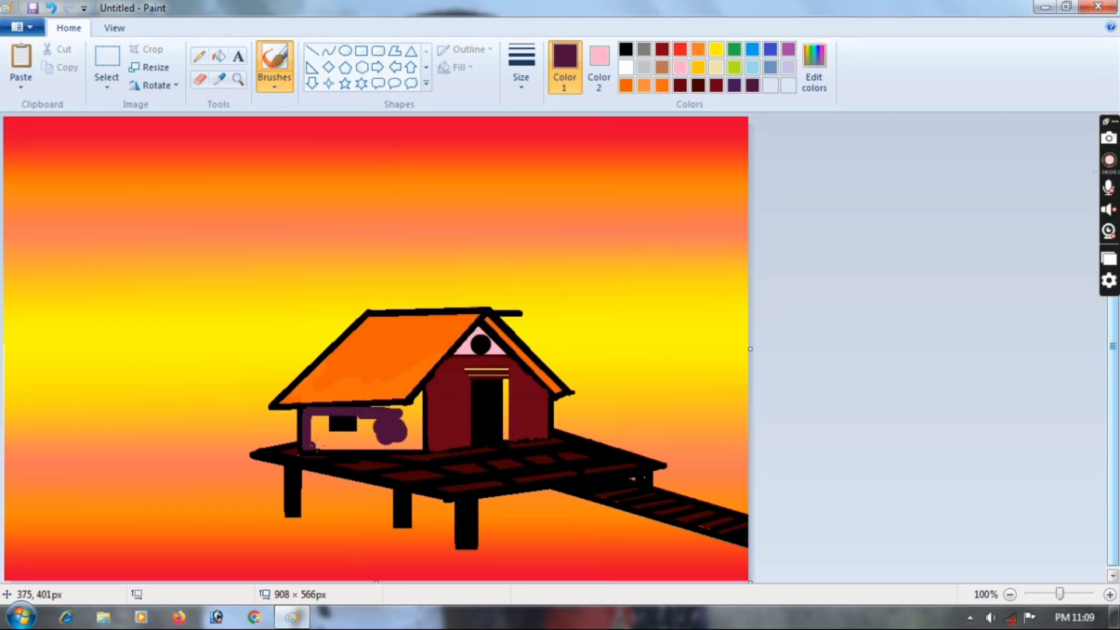
{"action": "left_click_drag", "start_coordinate": [310, 447], "coordinate": [419, 447]}
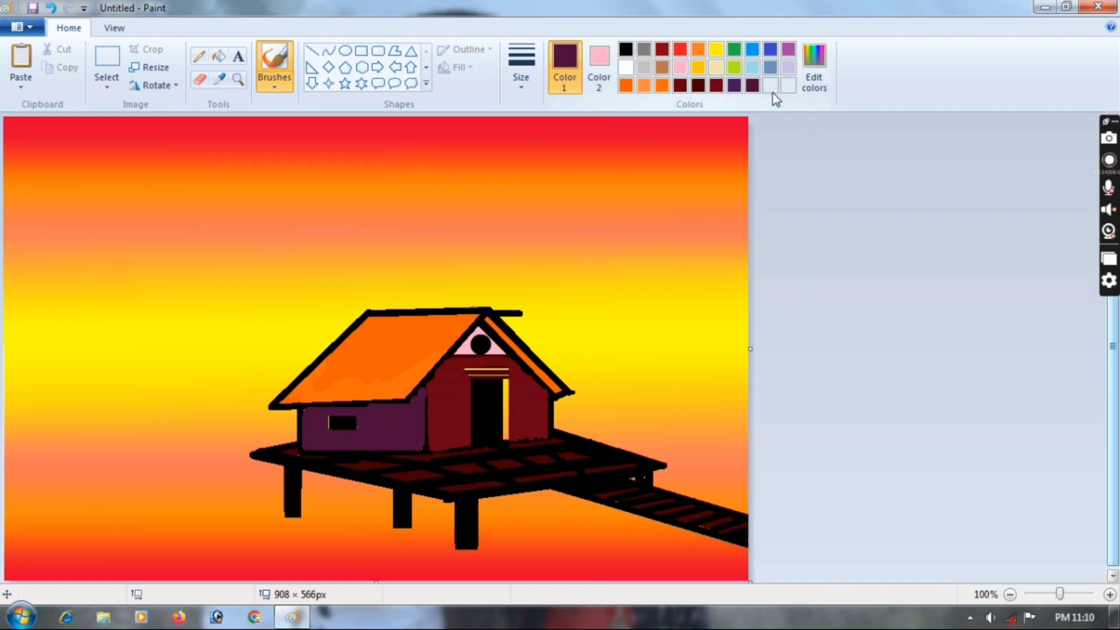
Redraw the roof's lower and gable edges and the side wall's corner with black straight lines
{"action": "left_click", "coordinate": [312, 51]}
{"action": "left_click", "coordinate": [626, 50]}
{"action": "left_click_drag", "start_coordinate": [273, 406], "coordinate": [409, 400]}
{"action": "left_click_drag", "start_coordinate": [486, 313], "coordinate": [409, 402]}
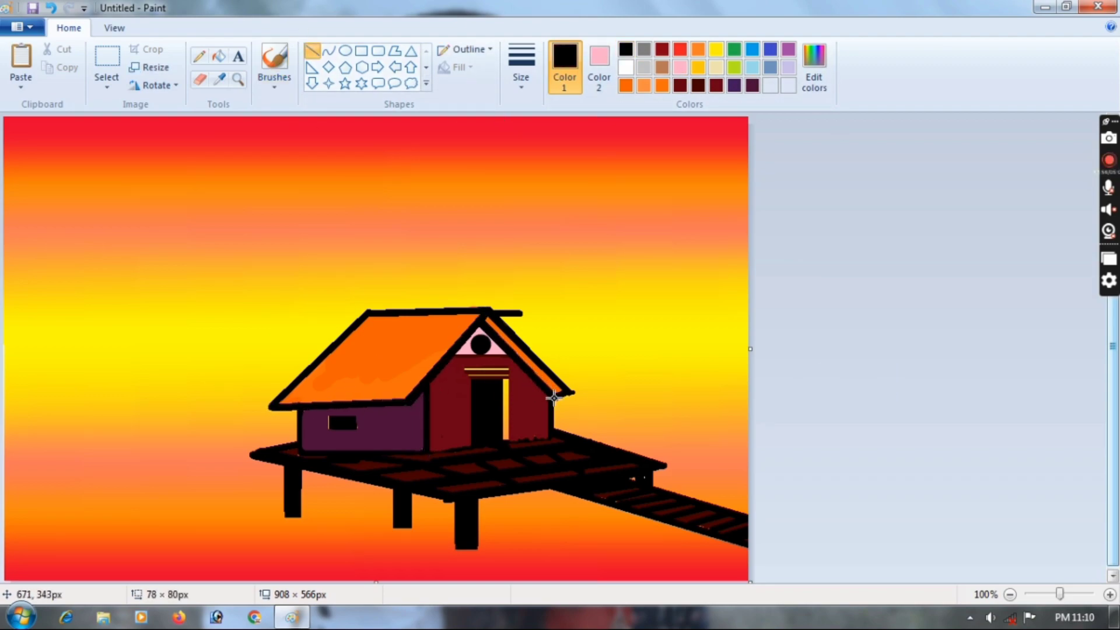
{"action": "left_click_drag", "start_coordinate": [300, 411], "coordinate": [303, 447]}
{"action": "left_click", "coordinate": [917, 431]}
{"action": "left_click", "coordinate": [892, 414]}
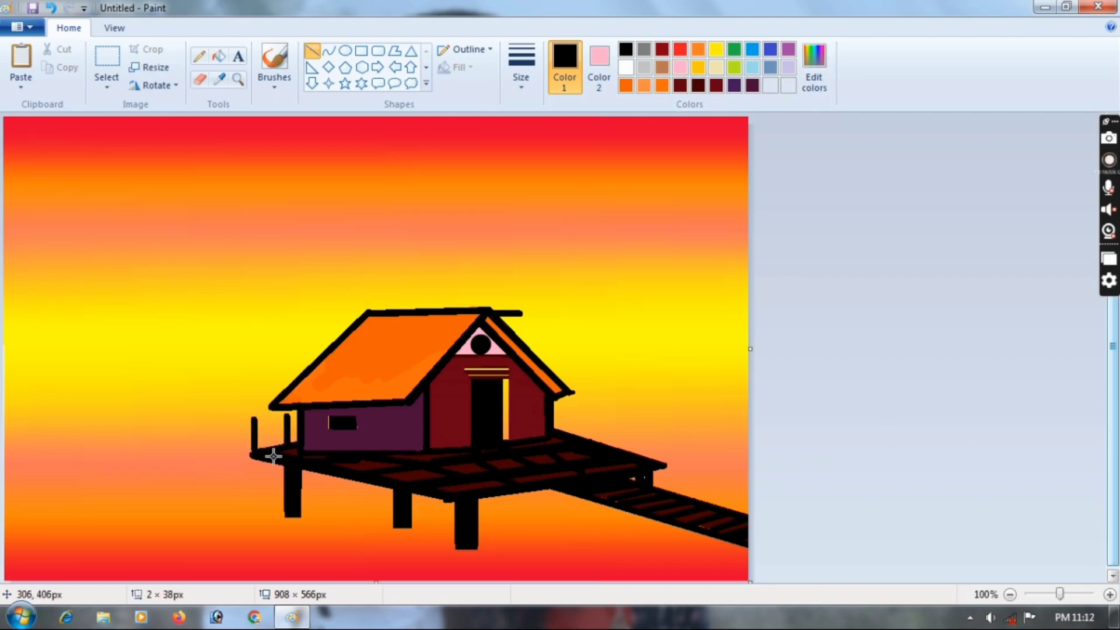
Draw a black railing around the platform's edges with straight upright posts and connecting rails
{"action": "left_click_drag", "start_coordinate": [372, 480], "coordinate": [372, 436]}
{"action": "left_click_drag", "start_coordinate": [563, 403], "coordinate": [563, 430]}
{"action": "mouse_move", "coordinate": [615, 403]}
{"action": "left_mouse_down"}
{"action": "mouse_move", "coordinate": [616, 447]}
{"action": "mouse_move", "coordinate": [645, 459]}
{"action": "left_mouse_up"}
{"action": "key", "text": "ctrl+z"}
{"action": "left_click_drag", "start_coordinate": [656, 405], "coordinate": [657, 463]}
{"action": "left_click_drag", "start_coordinate": [549, 406], "coordinate": [668, 438]}
{"action": "left_click_drag", "start_coordinate": [248, 430], "coordinate": [474, 447]}
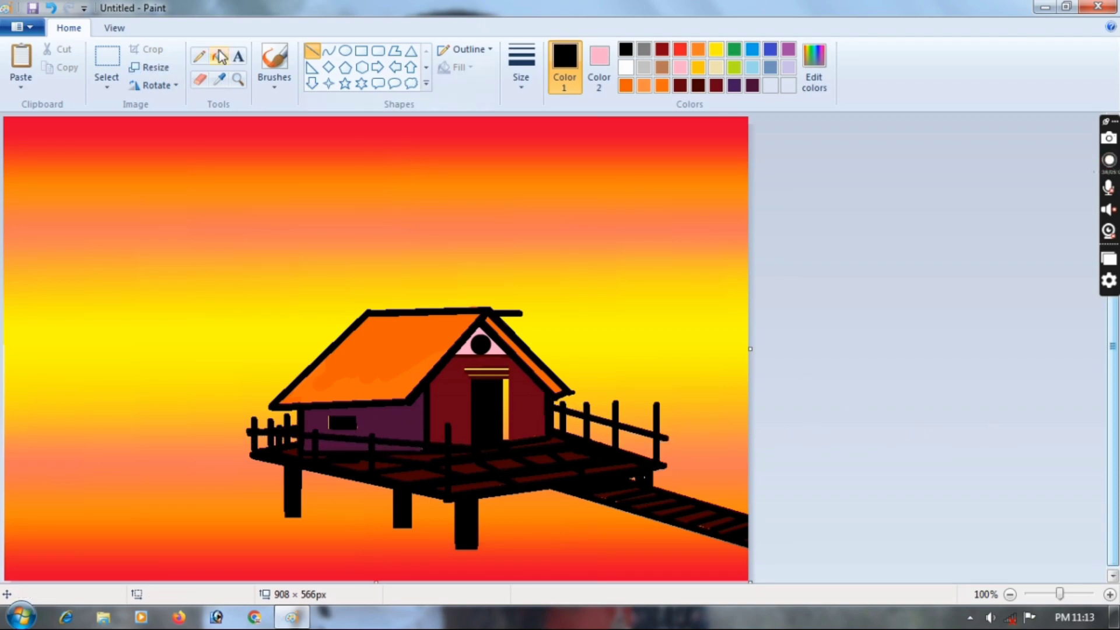
Brush over the platform deck in very dark red to cover the plank lines
{"action": "left_click", "coordinate": [681, 86]}
{"action": "left_click", "coordinate": [275, 83]}
{"action": "left_click", "coordinate": [377, 145]}
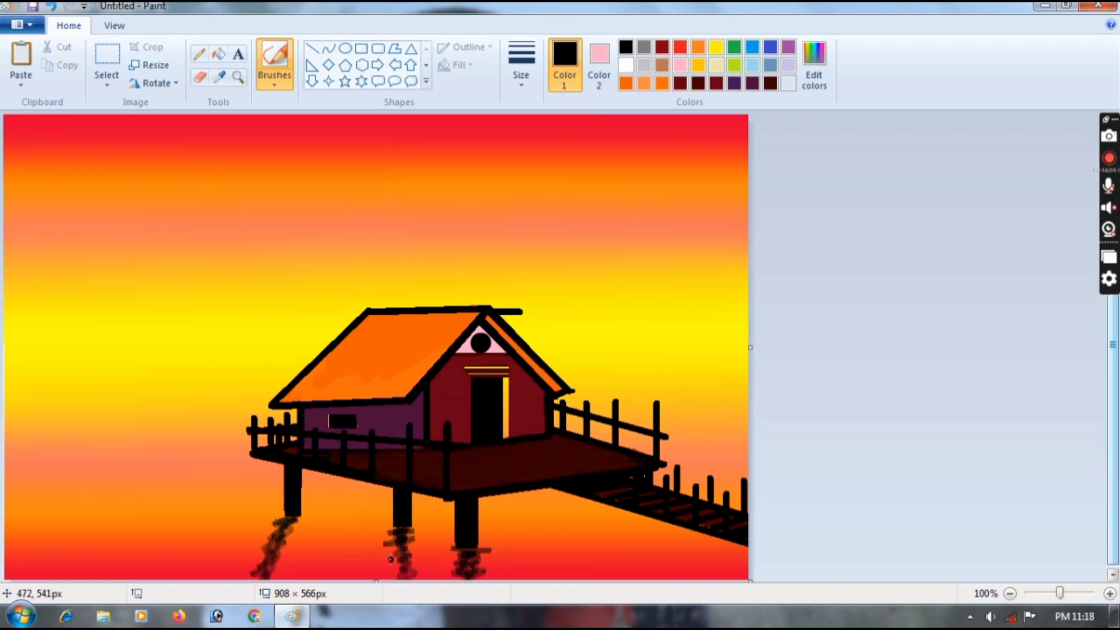
Brush a black shadow along the water's bottom edge beneath the stilts and soften it with red strokes
{"action": "mouse_move", "coordinate": [311, 574]}
{"action": "left_mouse_down"}
{"action": "mouse_move", "coordinate": [523, 583]}
{"action": "mouse_move", "coordinate": [211, 592]}
{"action": "left_mouse_up"}
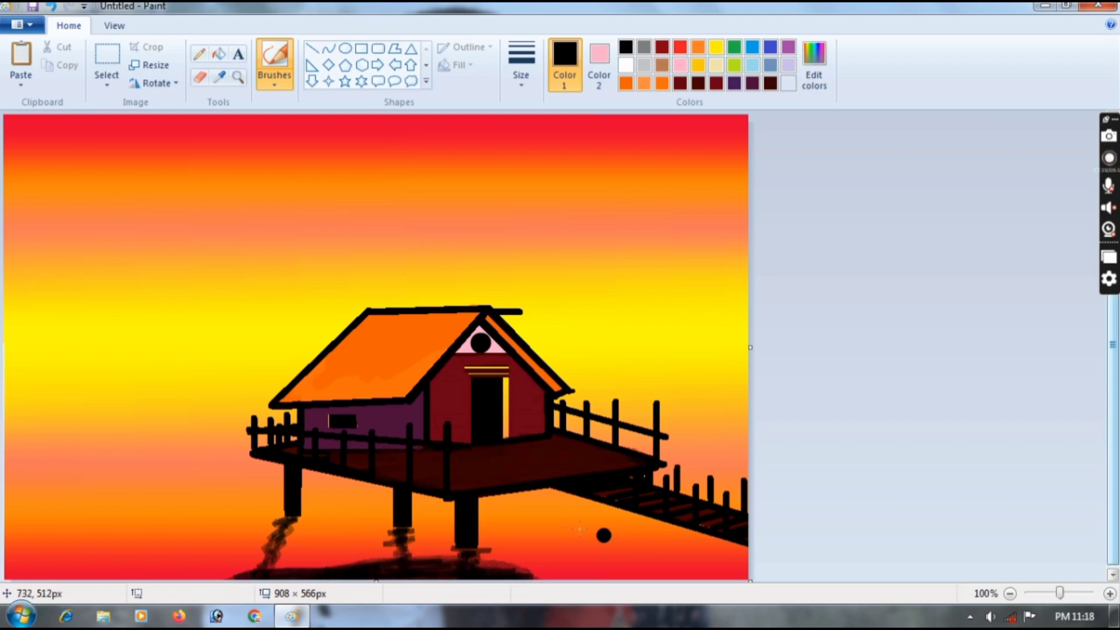
{"action": "left_click_drag", "start_coordinate": [518, 571], "coordinate": [516, 565]}
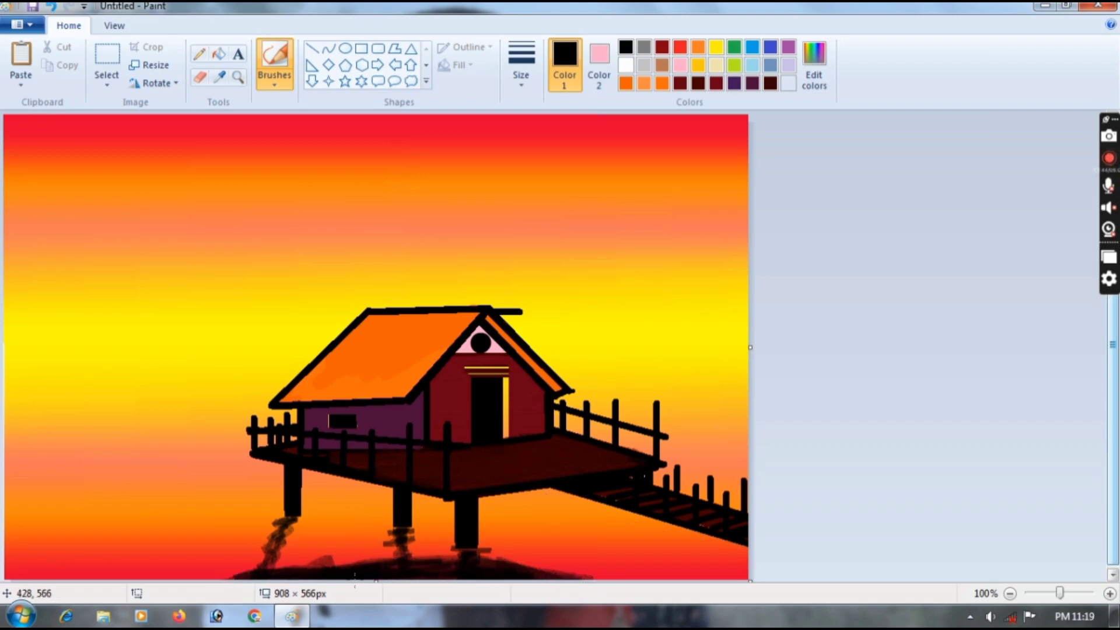
{"action": "left_click", "coordinate": [680, 47]}
{"action": "left_click", "coordinate": [699, 47]}
{"action": "left_click", "coordinate": [681, 46]}
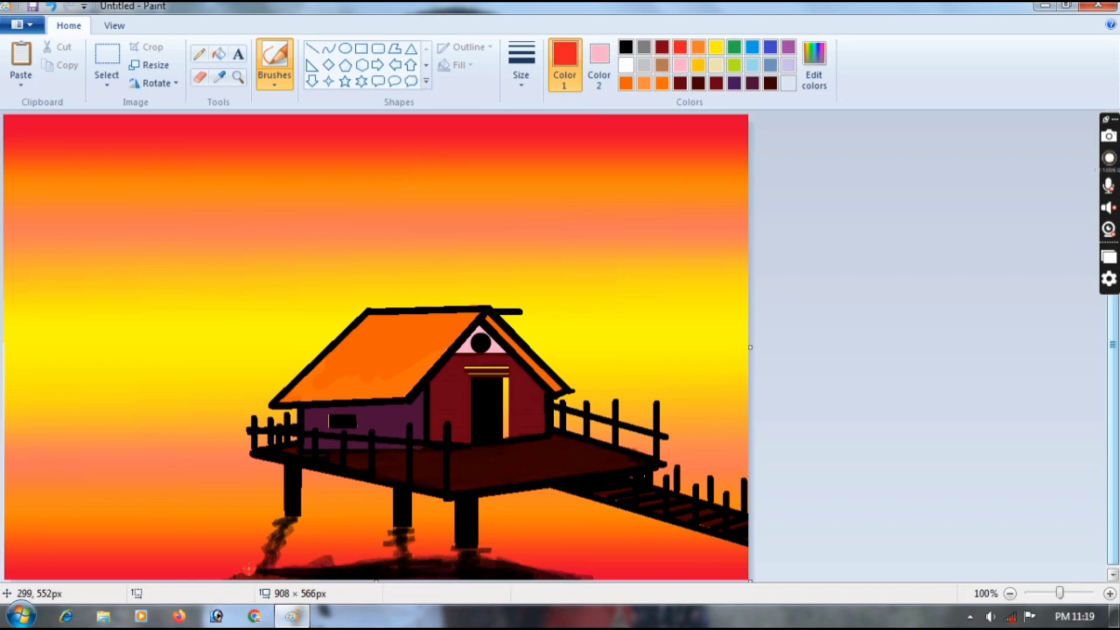
{"action": "left_click_drag", "start_coordinate": [249, 567], "coordinate": [589, 571]}
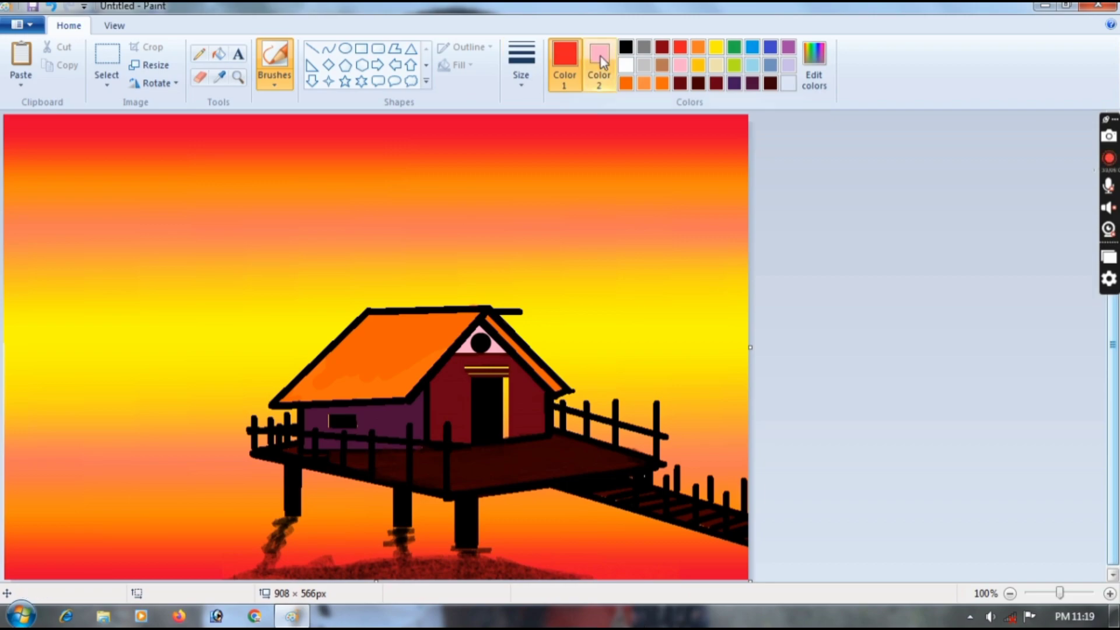
Draw a yellow sun circle about 154 × 155 px and place it in the sky to the left of the house
{"action": "left_click", "coordinate": [717, 47]}
{"action": "left_click", "coordinate": [599, 64]}
{"action": "left_click", "coordinate": [716, 46]}
{"action": "left_click", "coordinate": [346, 48]}
{"action": "mouse_move", "coordinate": [199, 178]}
{"action": "left_mouse_down"}
{"action": "mouse_move", "coordinate": [208, 213]}
{"action": "mouse_move", "coordinate": [326, 304]}
{"action": "left_mouse_up"}
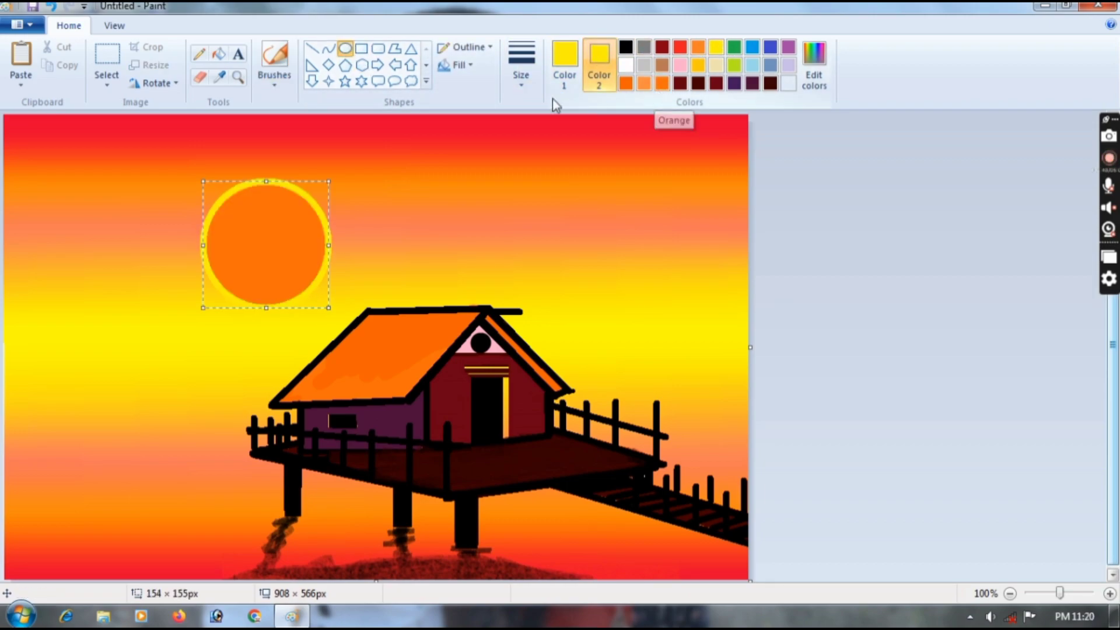
{"action": "left_click", "coordinate": [680, 47]}
{"action": "left_click_drag", "start_coordinate": [306, 229], "coordinate": [179, 304]}
{"action": "left_click", "coordinate": [717, 47]}
Remove the sun circle's outline and shift the sun slightly further left in the sky
{"action": "left_click", "coordinate": [467, 46]}
{"action": "left_click", "coordinate": [468, 68]}
{"action": "left_click", "coordinate": [467, 48]}
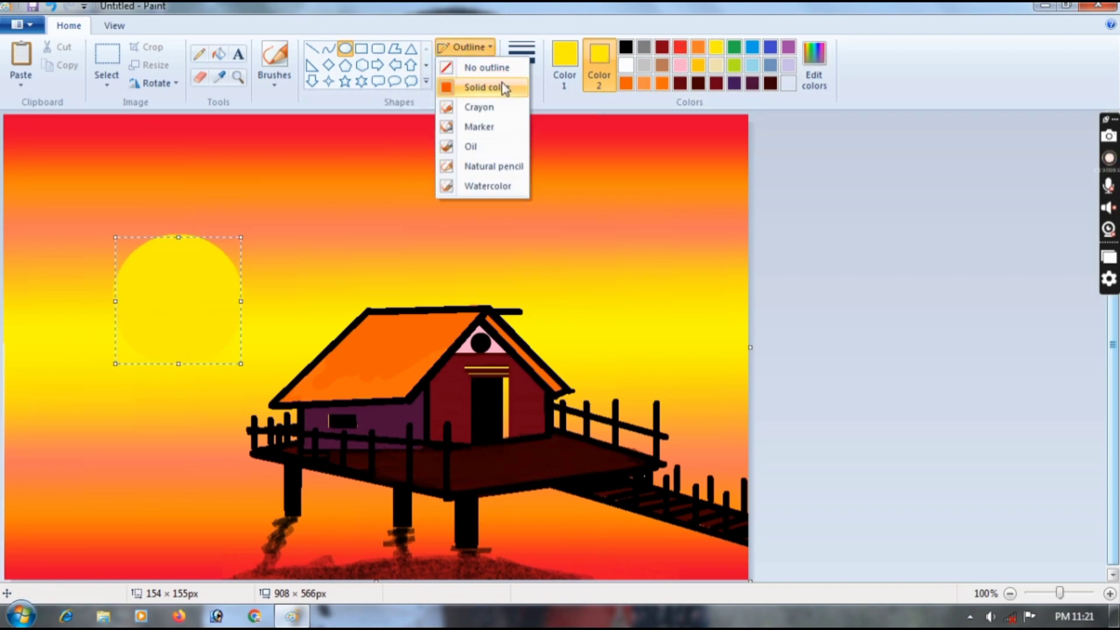
{"action": "left_click", "coordinate": [502, 85]}
{"action": "left_click", "coordinate": [564, 64]}
{"action": "left_click", "coordinate": [698, 64]}
{"action": "left_click", "coordinate": [467, 48]}
{"action": "left_click", "coordinate": [472, 69]}
{"action": "left_click_drag", "start_coordinate": [160, 324], "coordinate": [134, 320]}
{"action": "left_click", "coordinate": [261, 291]}
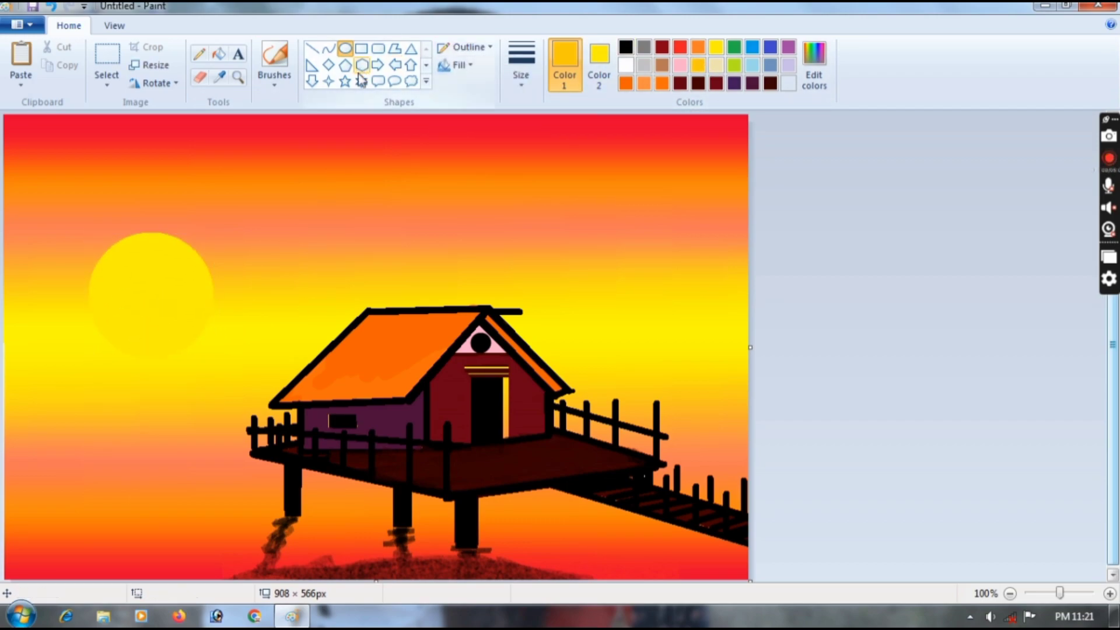
Draw a solid black horizon line from the canvas's left edge to the roof and from the roof's right slope to the right edge
{"action": "left_click", "coordinate": [274, 80]}
{"action": "left_click", "coordinate": [277, 111]}
{"action": "left_click", "coordinate": [626, 47]}
{"action": "left_click", "coordinate": [313, 48]}
{"action": "left_click_drag", "start_coordinate": [16, 343], "coordinate": [189, 356]}
{"action": "left_click", "coordinate": [467, 48]}
{"action": "left_click", "coordinate": [488, 86]}
{"action": "left_click_drag", "start_coordinate": [3, 377], "coordinate": [293, 375]}
{"action": "key", "text": "ctrl+z"}
{"action": "left_click_drag", "start_coordinate": [3, 374], "coordinate": [297, 373]}
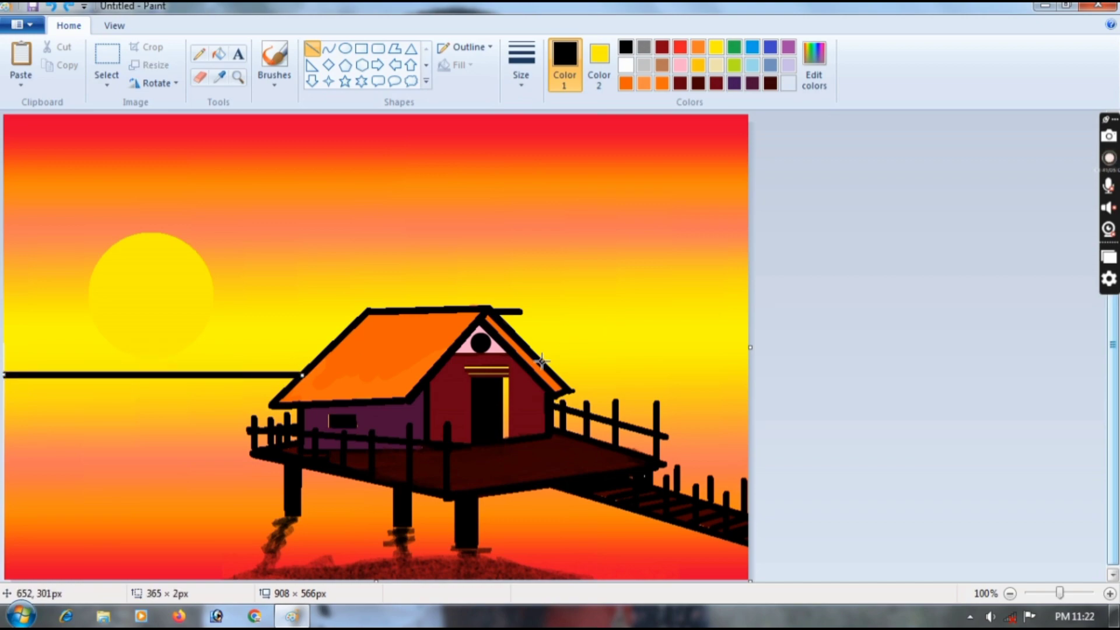
{"action": "left_click_drag", "start_coordinate": [528, 363], "coordinate": [930, 342]}
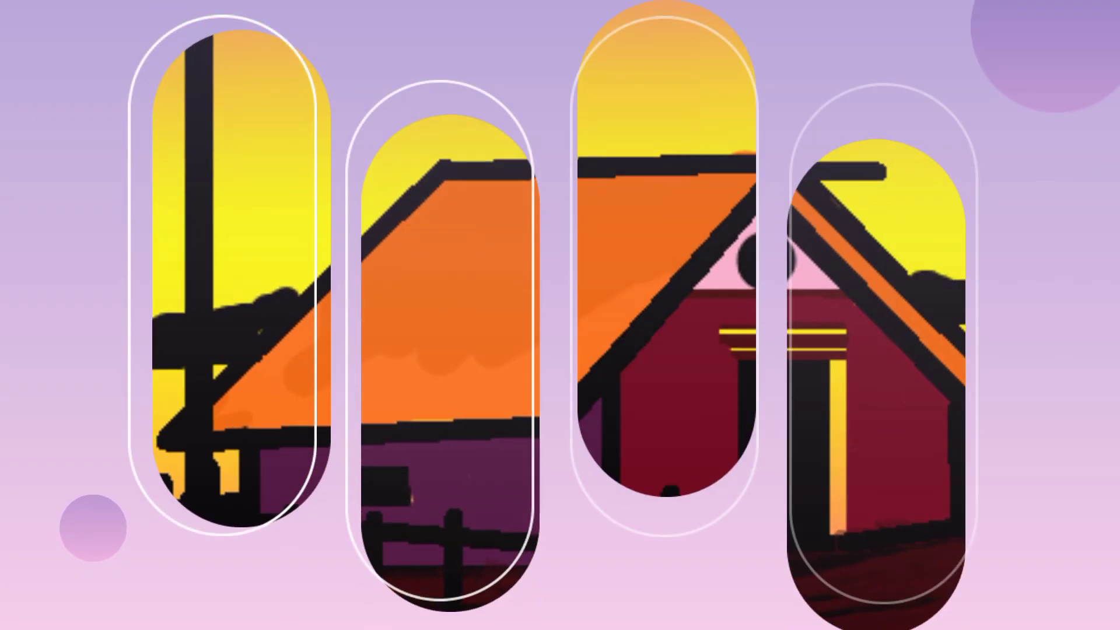